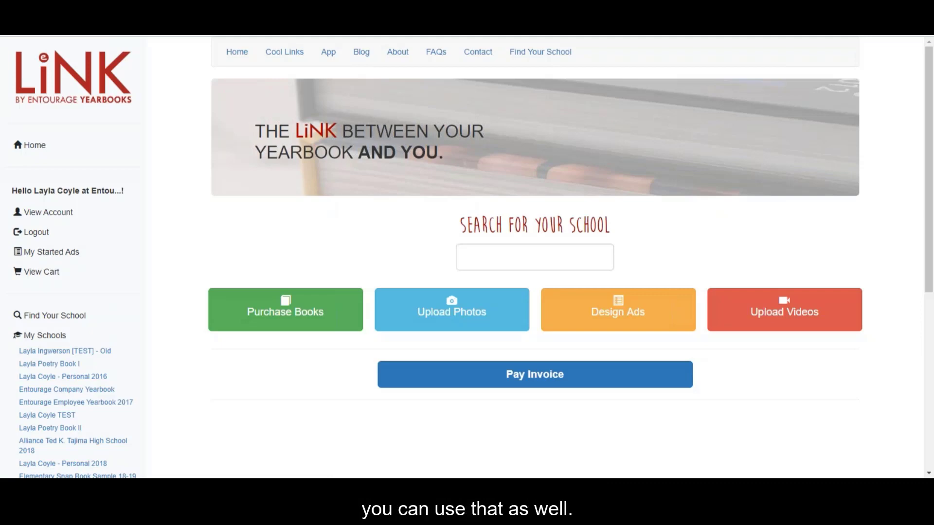
- Go to link.entourageyearbooks.com in the browser
{"action": "type", "text": "link"}
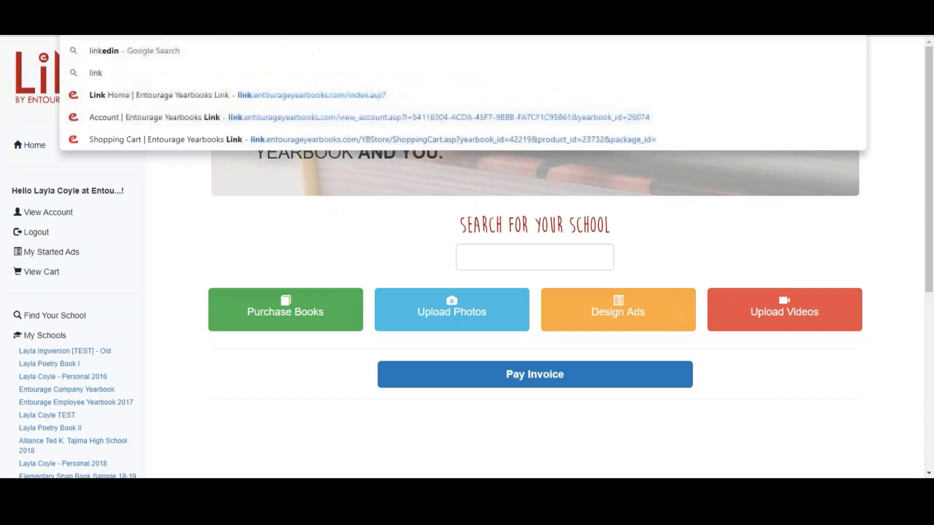
{"action": "type", "text": ".entourageyearbooks.com"}
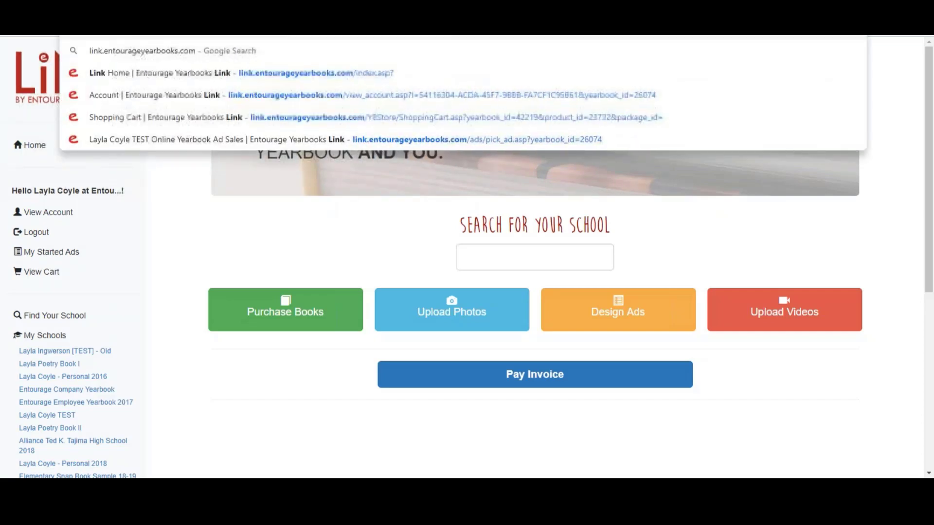
{"action": "key", "text": "Return"}
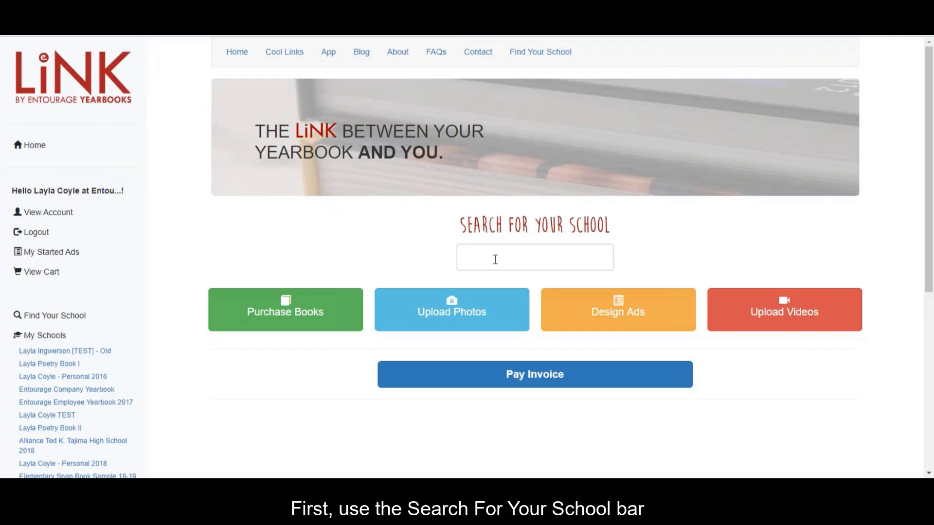
- Search for the school with 'lay' and open the test school's page from the suggestions
{"action": "left_click", "coordinate": [498, 255]}
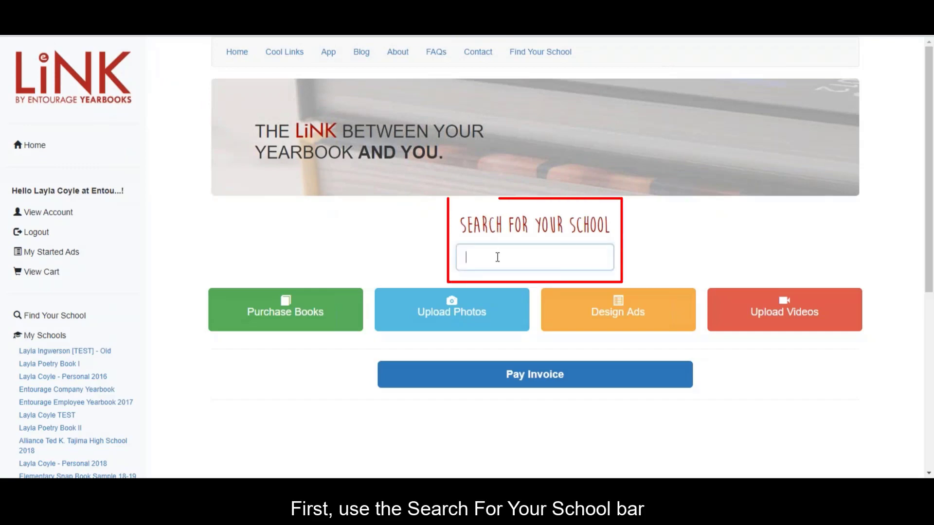
{"action": "type", "text": "lay"}
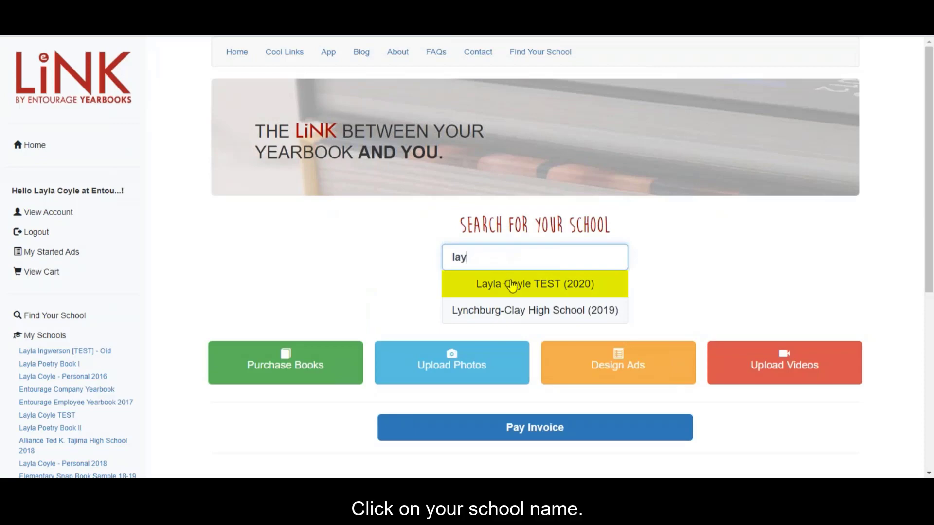
{"action": "left_click", "coordinate": [514, 286]}
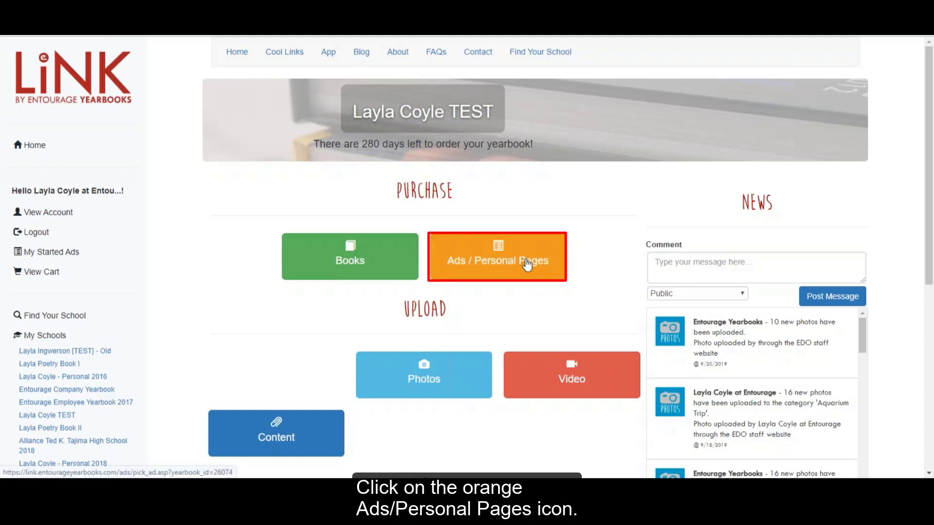
- Start a Personal 2 Page Spread from the Ads / Personal Pages options
{"action": "left_click", "coordinate": [527, 265]}
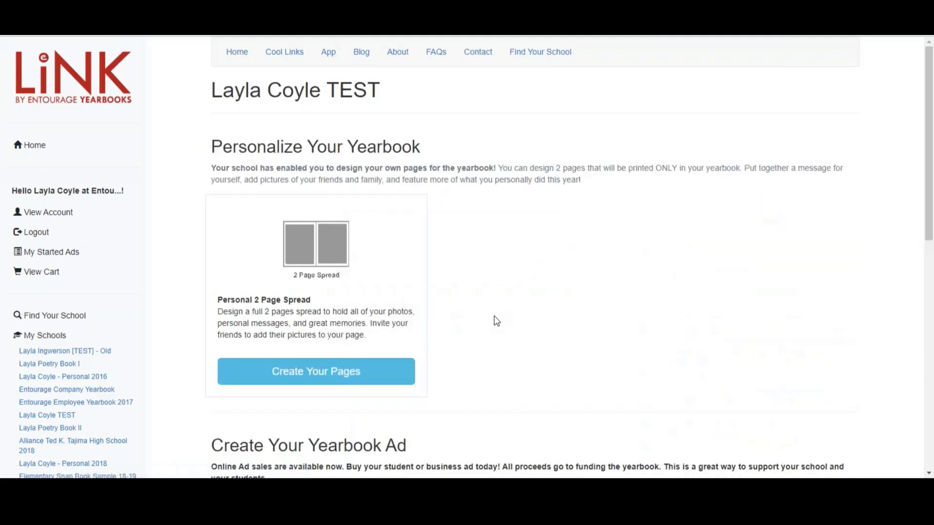
{"action": "left_click", "coordinate": [330, 379]}
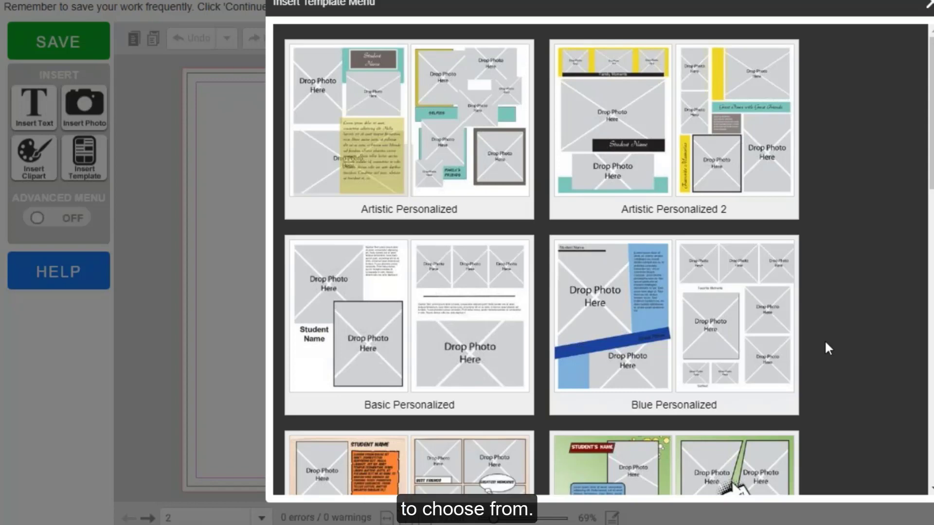
- Apply the Game Personalized template from the Insert Template list
{"action": "scroll", "coordinate": [828, 319], "scroll_direction": "down", "scroll_amount": 6}
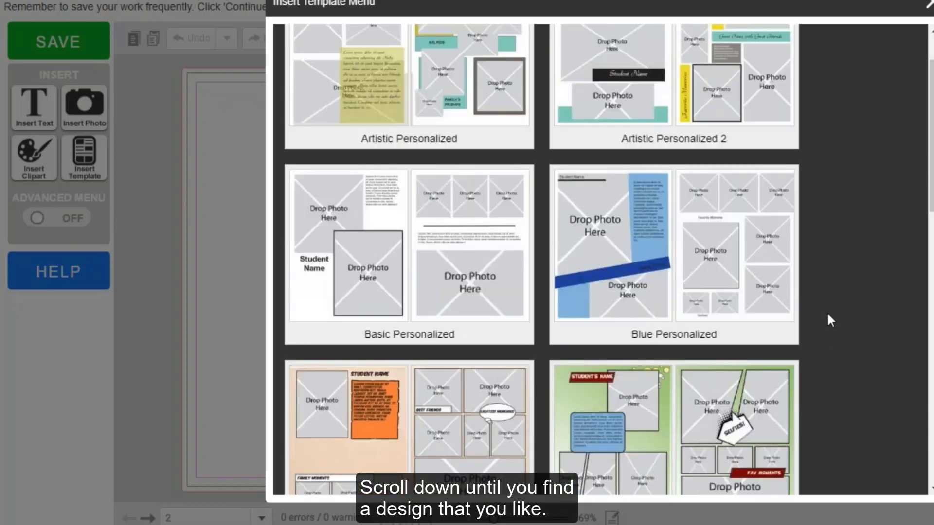
{"action": "scroll", "coordinate": [827, 312], "scroll_direction": "down", "scroll_amount": 5}
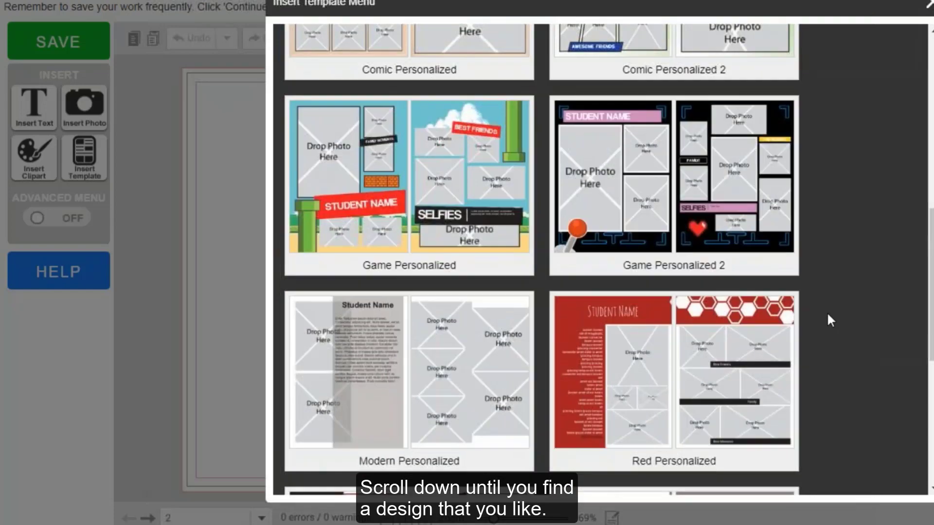
{"action": "left_click", "coordinate": [402, 198]}
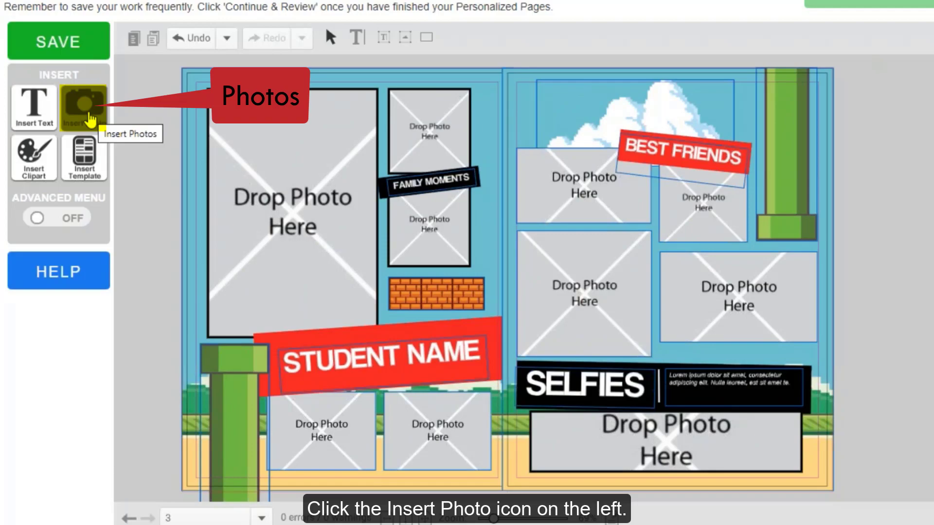
- Go to the Upload tab of the Insert Photo Menu and browse for photo files
{"action": "left_click", "coordinate": [89, 116]}
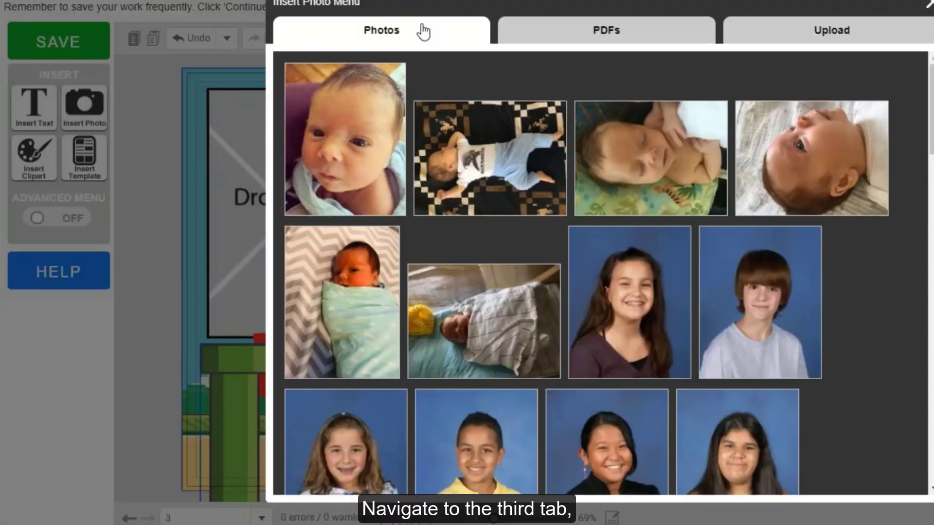
{"action": "left_click", "coordinate": [776, 37]}
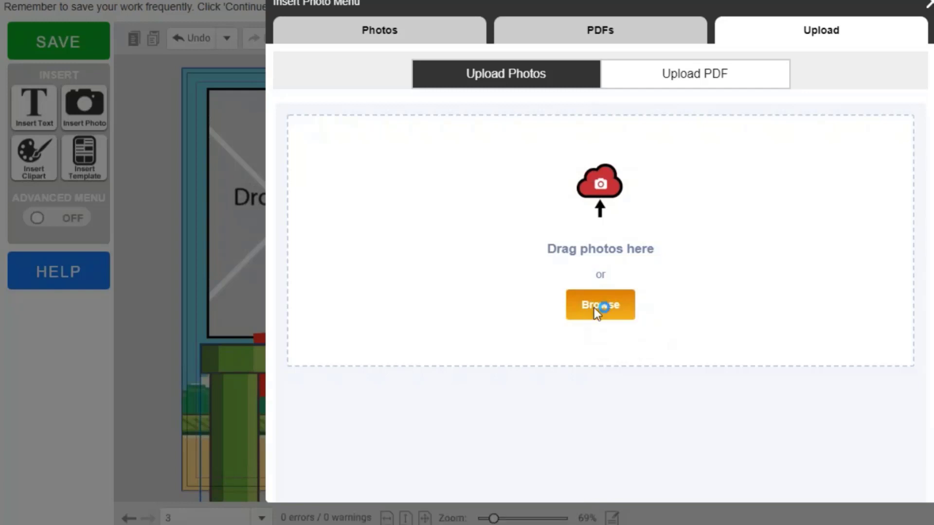
{"action": "left_click", "coordinate": [593, 310]}
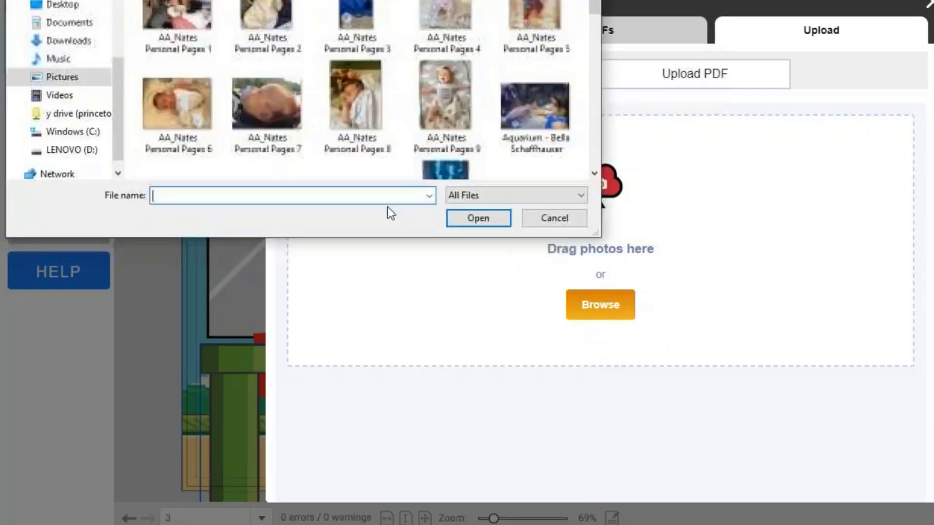
- Select all nine baby photo files and upload them
{"action": "left_click", "coordinate": [184, 8]}
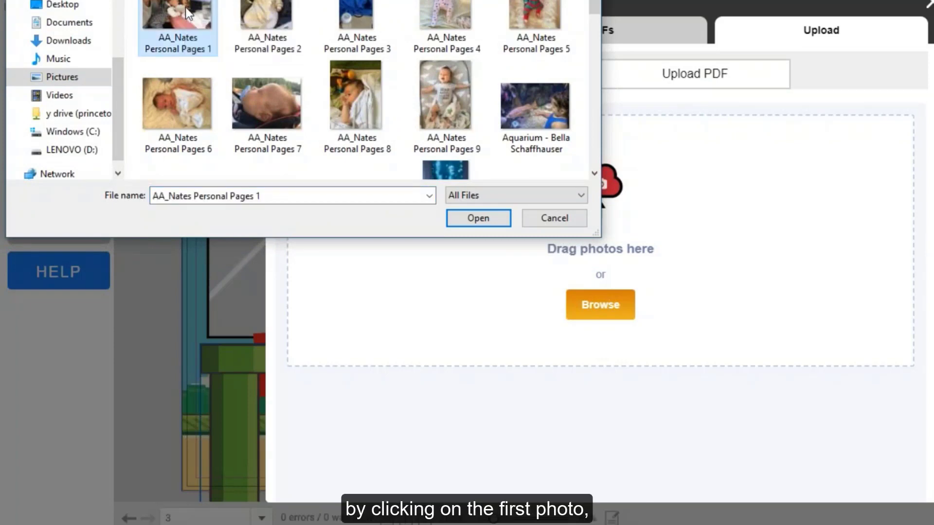
{"action": "left_click", "coordinate": [446, 103], "text": "shift"}
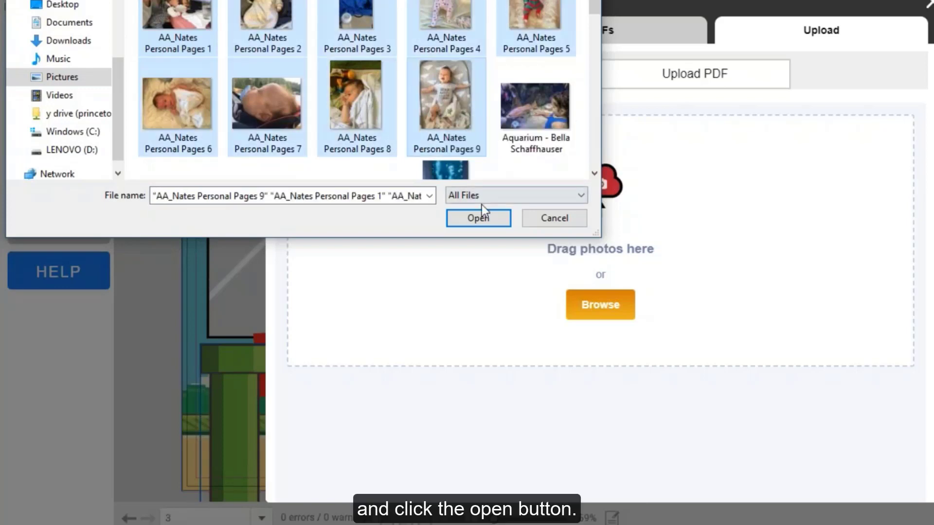
{"action": "left_click", "coordinate": [485, 218]}
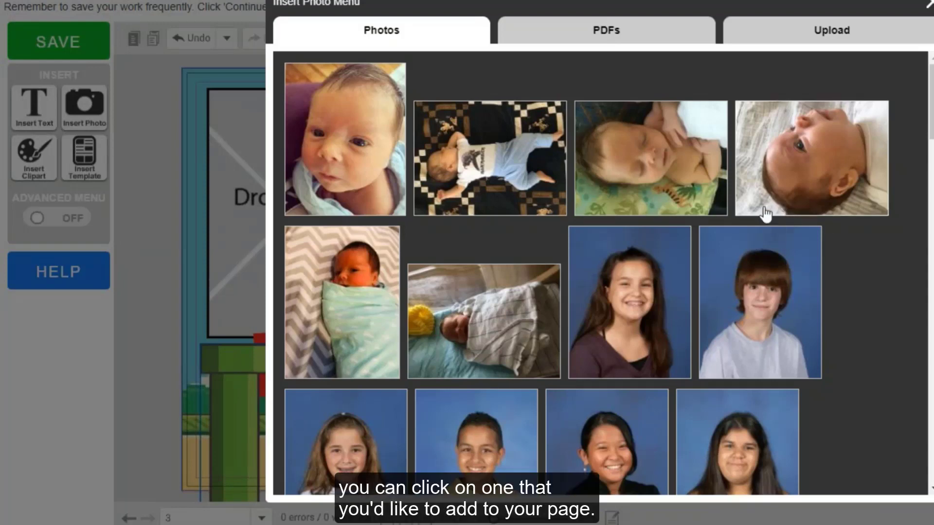
- Place baby photos into the large left frame and the checkered-blanket photo into another frame
{"action": "left_click", "coordinate": [342, 180]}
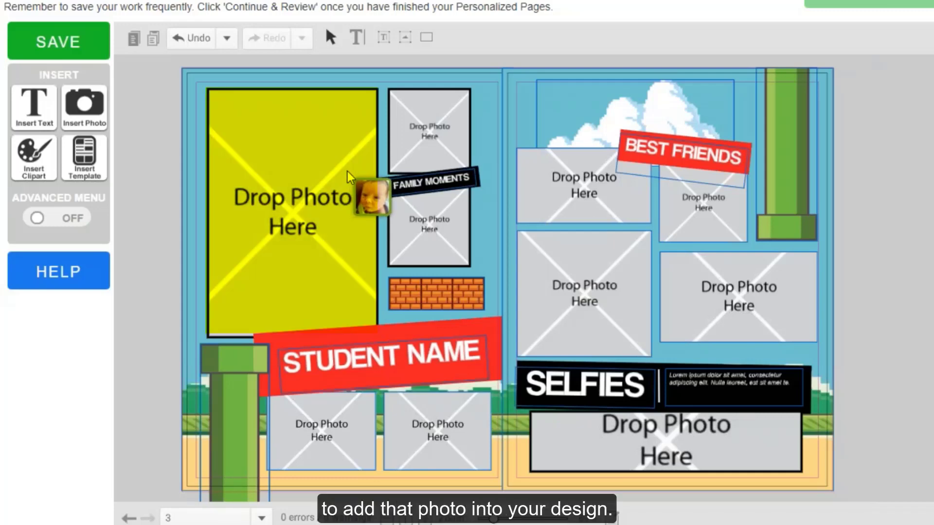
{"action": "left_click_drag", "start_coordinate": [347, 171], "coordinate": [348, 171]}
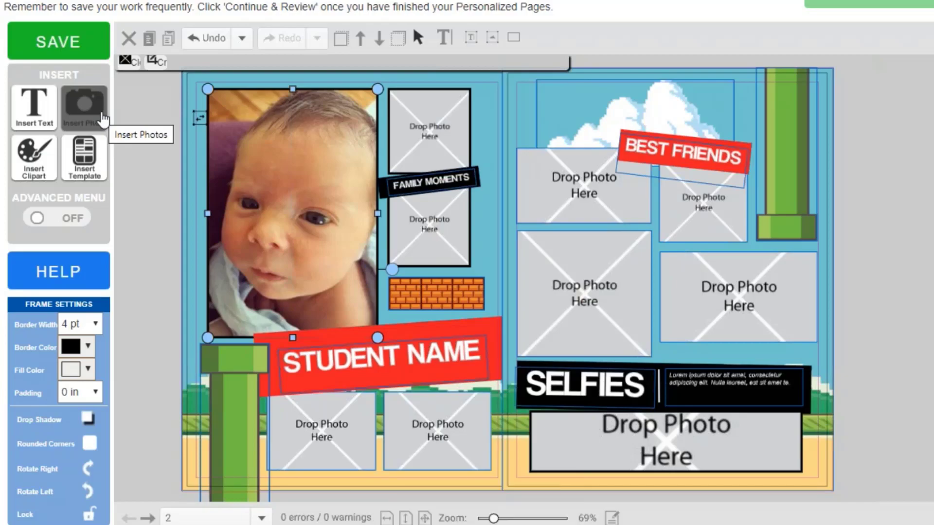
{"action": "left_click", "coordinate": [102, 119]}
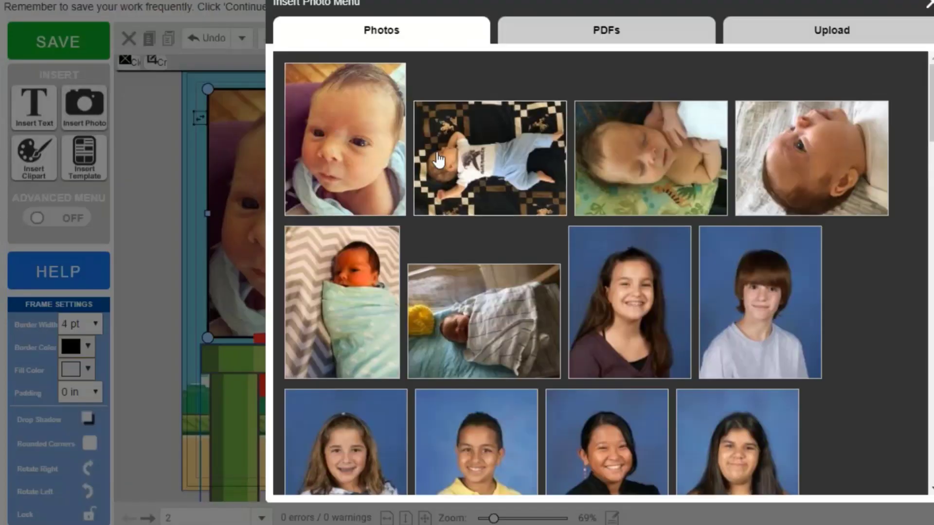
{"action": "left_click_drag", "start_coordinate": [437, 160], "coordinate": [541, 189]}
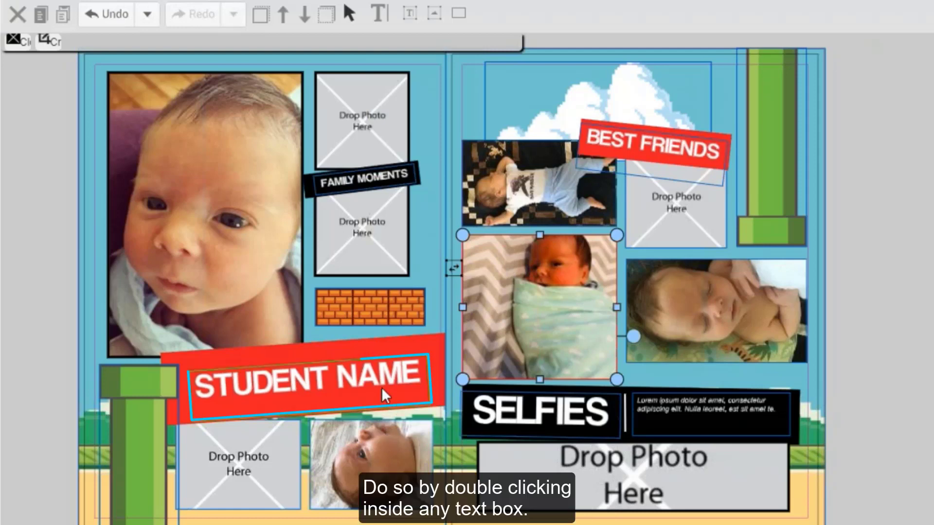
- Replace the STUDENT NAME banner text with the student's full name
{"action": "double_click", "coordinate": [290, 387]}
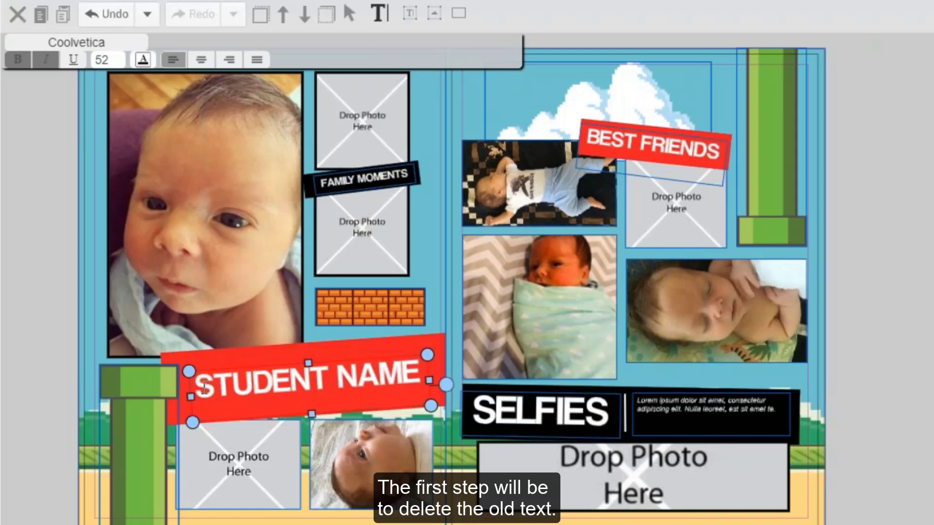
{"action": "left_click_drag", "start_coordinate": [197, 389], "coordinate": [420, 391]}
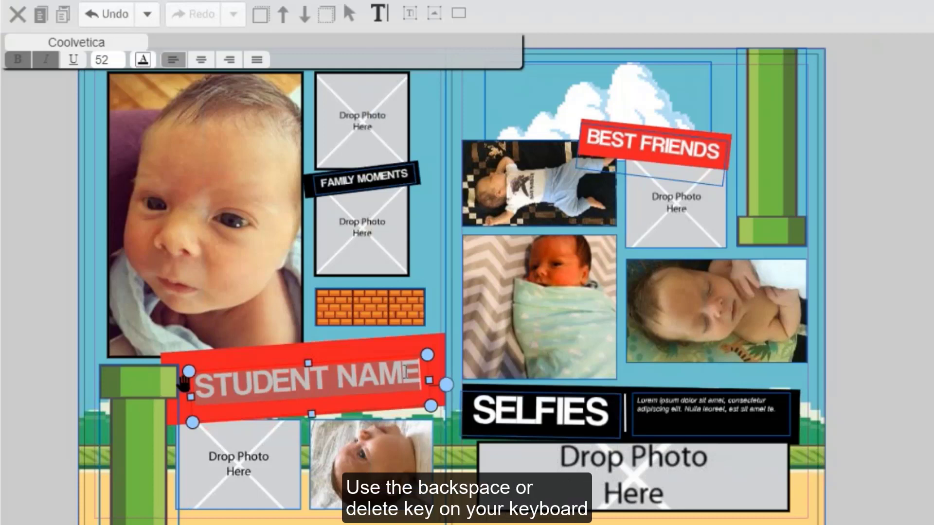
{"action": "key", "text": "BackSpace"}
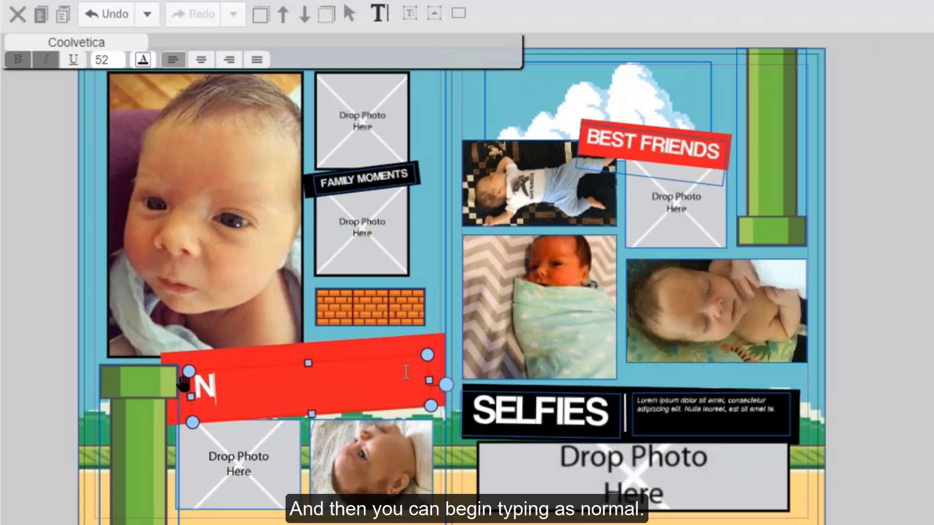
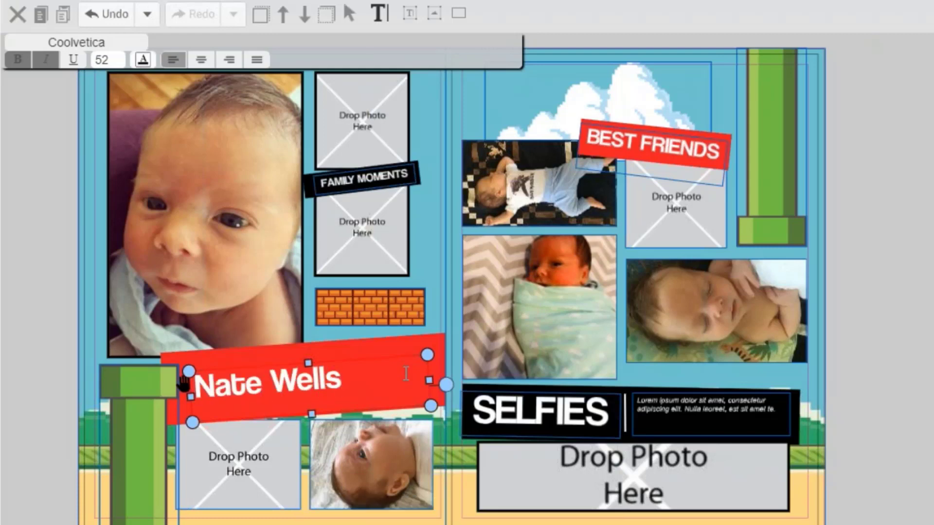
- Change the FAMILY MOMENTS caption to read Preschool
{"action": "left_click", "coordinate": [382, 176]}
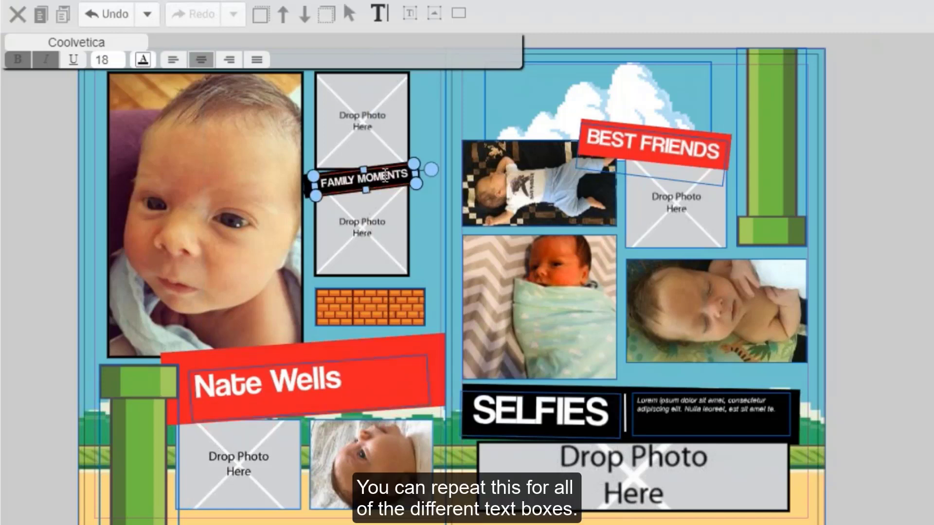
{"action": "left_click_drag", "start_coordinate": [385, 176], "coordinate": [321, 183]}
{"action": "type", "text": "PReschool"}
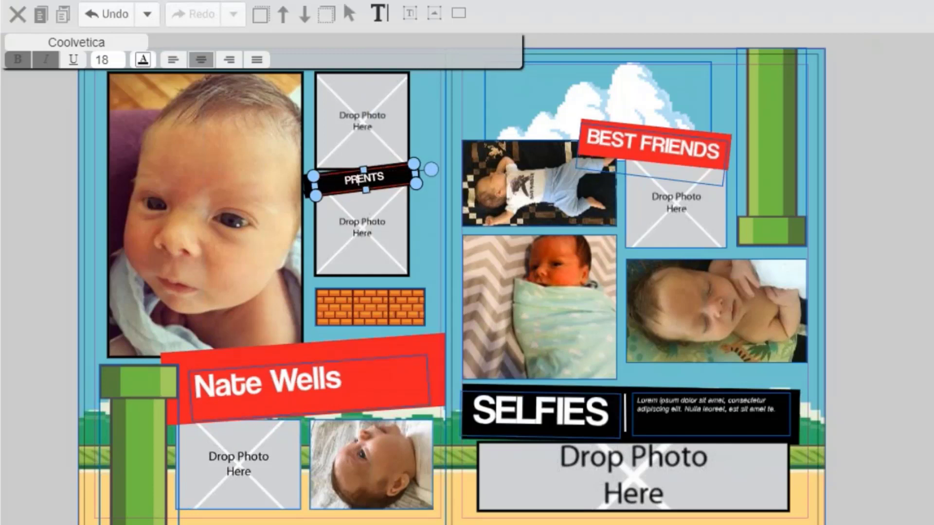
{"action": "key", "text": "Delete"}
{"action": "key", "text": "Delete"}
{"action": "key", "text": "Delete"}
{"action": "key", "text": "Delete"}
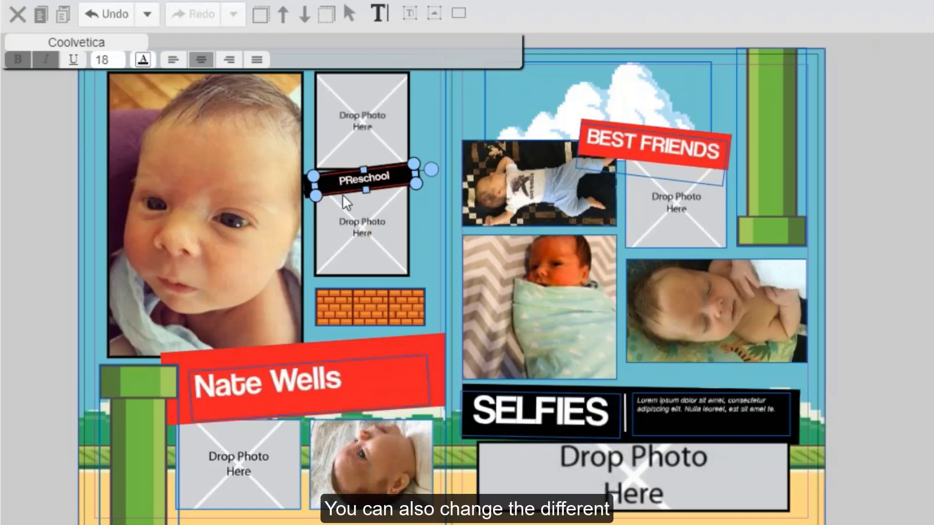
{"action": "key", "text": "Left"}
{"action": "key", "text": "Left"}
{"action": "key", "text": "Left"}
{"action": "key", "text": "Left"}
{"action": "key", "text": "Left"}
{"action": "key", "text": "Left"}
{"action": "key", "text": "Left"}
{"action": "key", "text": "BackSpace"}
{"action": "type", "text": "r"}
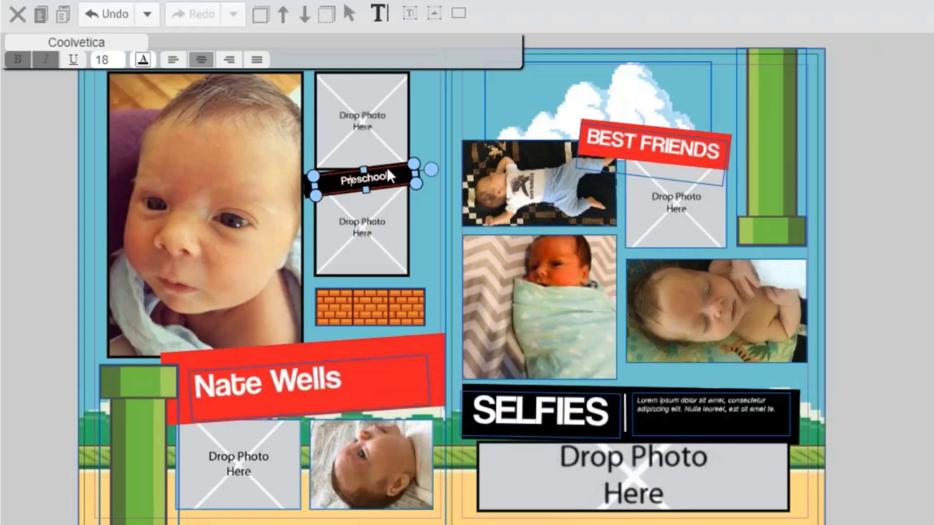
- Set the Preschool caption to the Army font in dark grey
{"action": "left_click_drag", "start_coordinate": [387, 178], "coordinate": [343, 179]}
{"action": "left_click", "coordinate": [97, 44]}
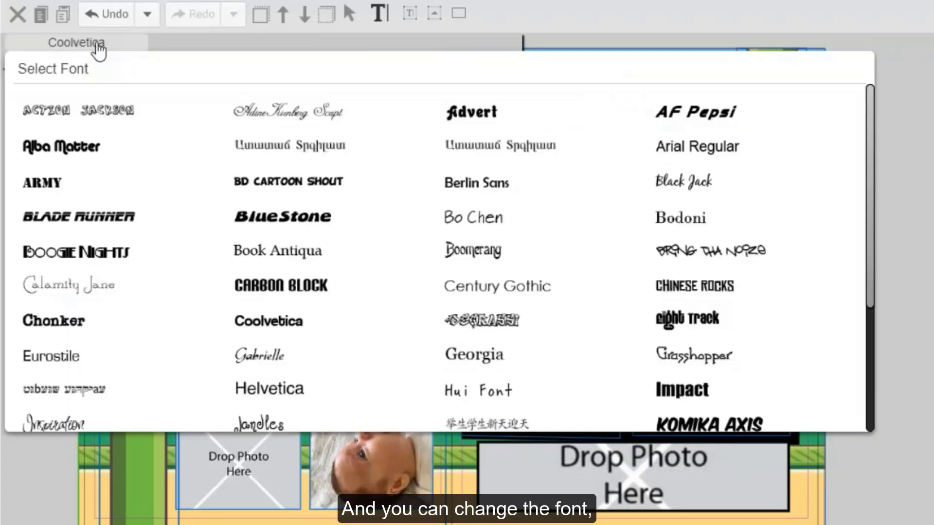
{"action": "left_click", "coordinate": [43, 183]}
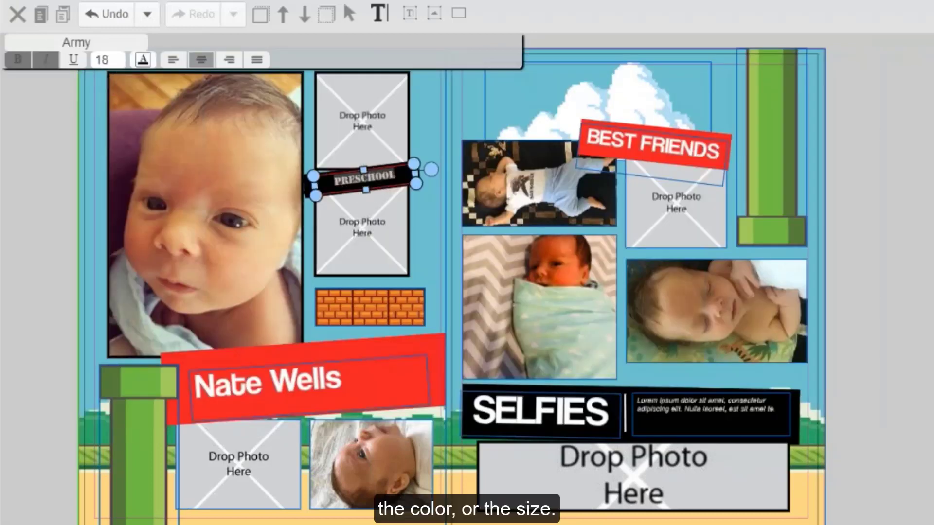
{"action": "left_click", "coordinate": [142, 59]}
{"action": "left_click", "coordinate": [184, 220]}
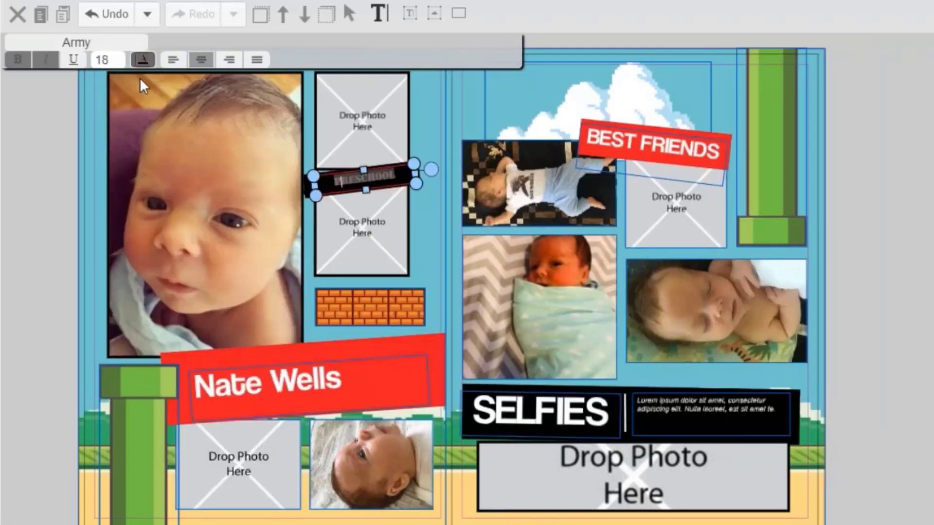
- Raise the Preschool caption's font size to 26
{"action": "left_click", "coordinate": [120, 57]}
{"action": "left_click", "coordinate": [120, 57]}
{"action": "left_click", "coordinate": [121, 57]}
{"action": "left_click", "coordinate": [120, 57]}
{"action": "left_click", "coordinate": [120, 57]}
{"action": "left_click", "coordinate": [119, 57]}
{"action": "left_click", "coordinate": [120, 57]}
{"action": "left_click", "coordinate": [120, 57]}
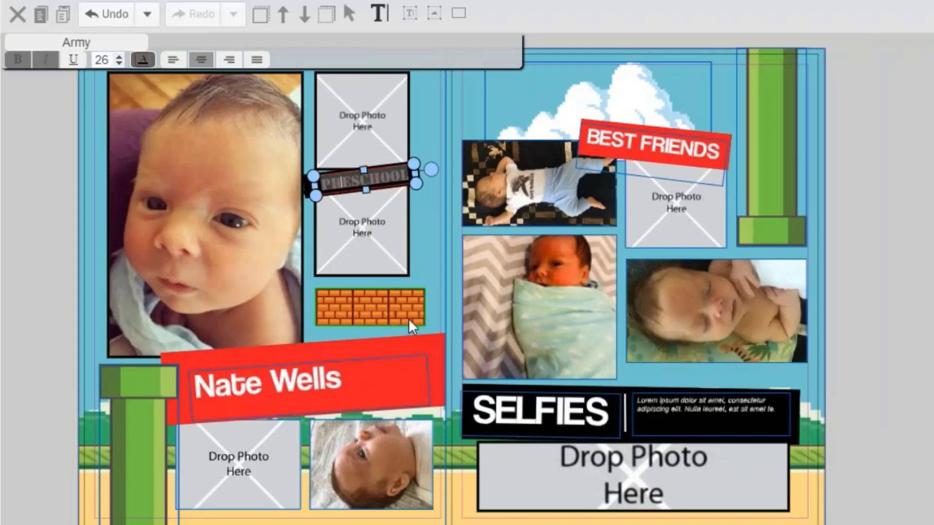
{"action": "left_click", "coordinate": [527, 418]}
- Retype SELFIES as Congrats!, widen and heighten its box, and nudge it slightly down
{"action": "double_click", "coordinate": [533, 418]}
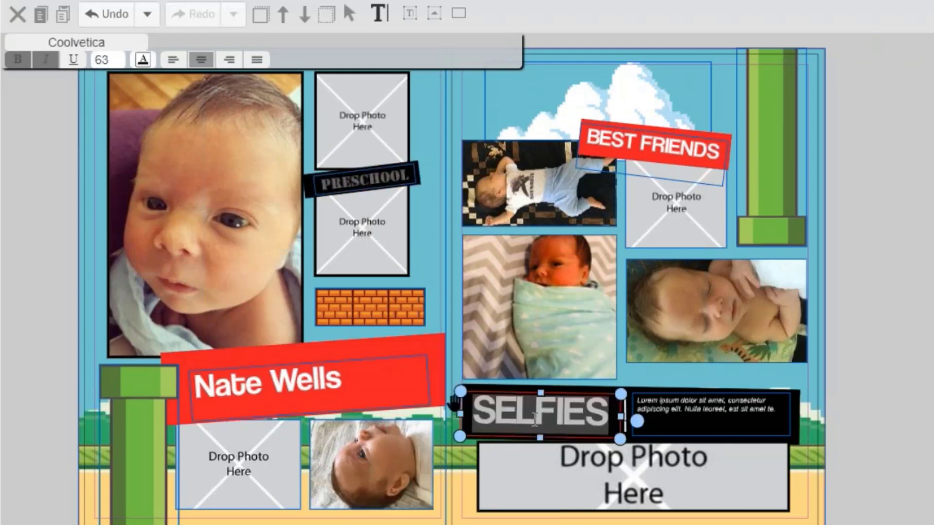
{"action": "type", "text": "Cpng"}
{"action": "key", "text": "BackSpace"}
{"action": "key", "text": "BackSpace"}
{"action": "key", "text": "BackSpace"}
{"action": "type", "text": "ongrat"}
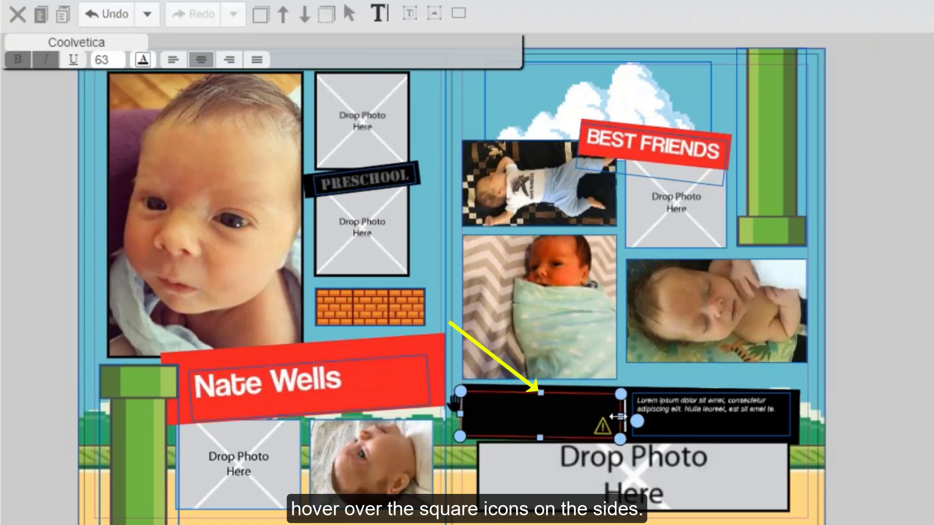
{"action": "left_click_drag", "start_coordinate": [619, 417], "coordinate": [635, 416]}
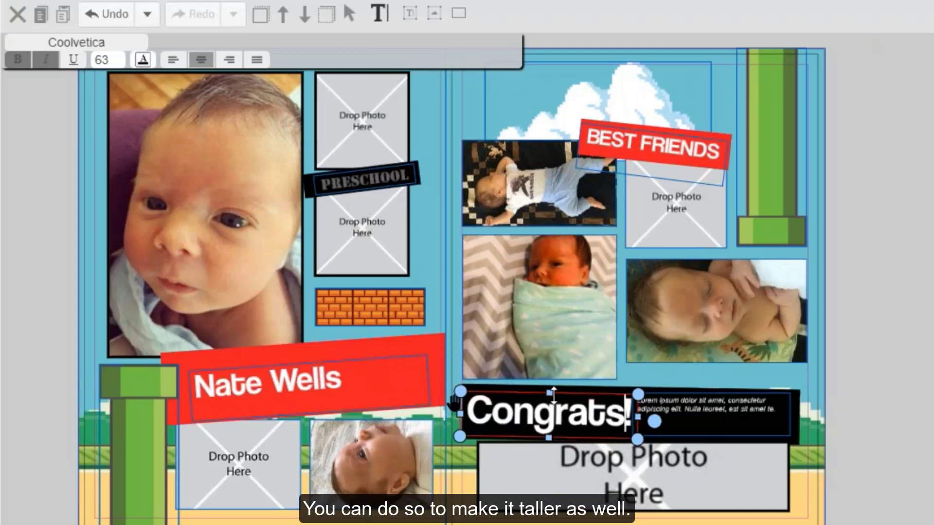
{"action": "left_click_drag", "start_coordinate": [553, 392], "coordinate": [553, 378]}
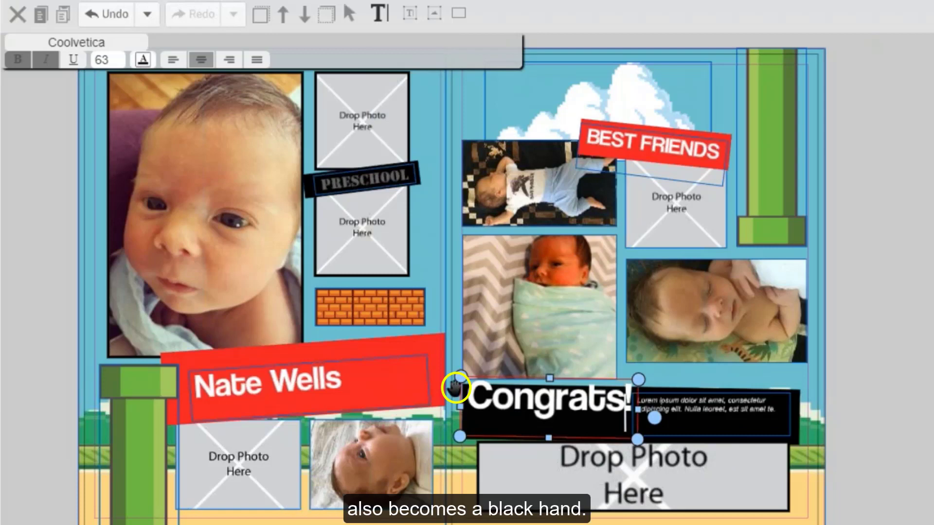
{"action": "left_click_drag", "start_coordinate": [455, 388], "coordinate": [453, 403]}
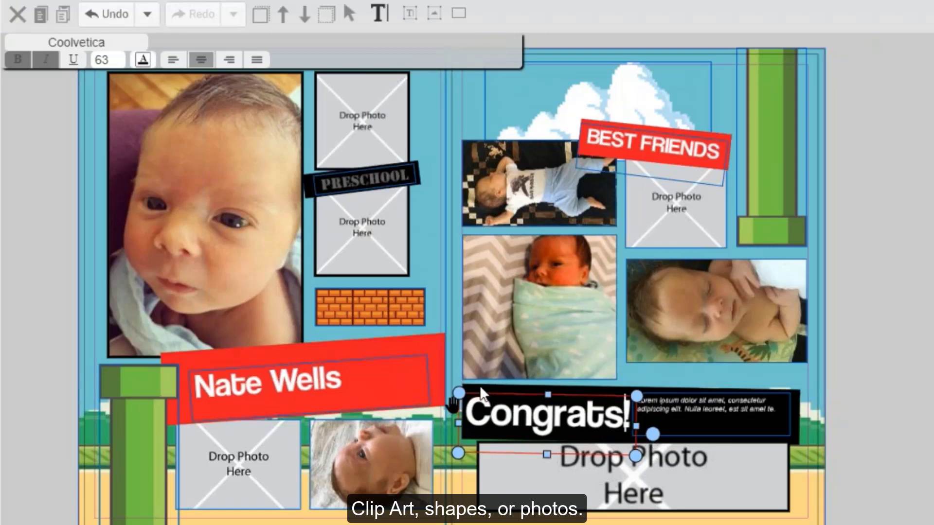
- Narrow the red name banner by pulling its left end in toward the name
{"action": "left_click", "coordinate": [424, 344]}
{"action": "left_click", "coordinate": [387, 351]}
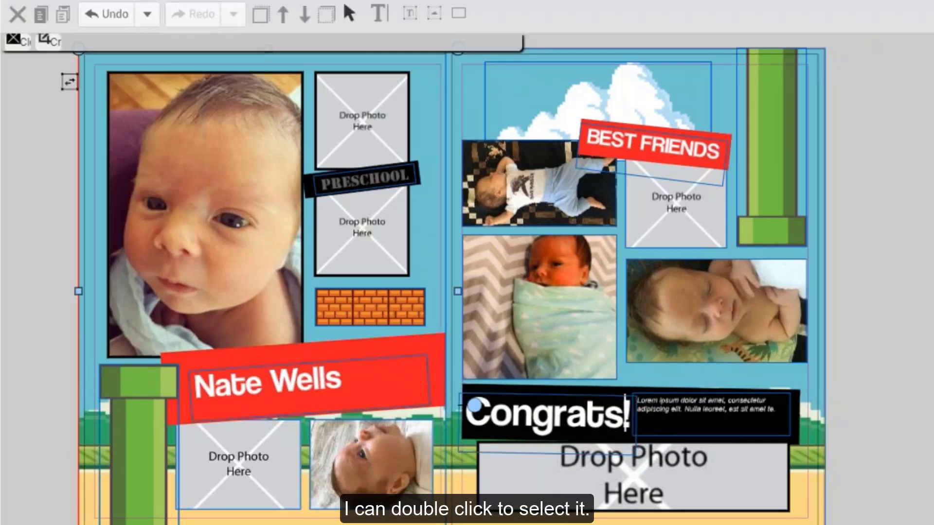
{"action": "double_click", "coordinate": [317, 354]}
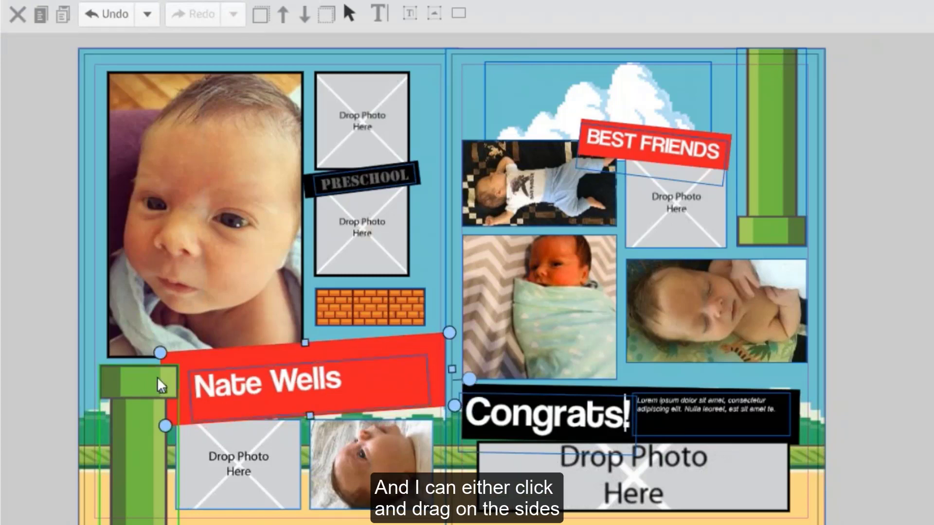
{"action": "left_click_drag", "start_coordinate": [160, 388], "coordinate": [179, 367]}
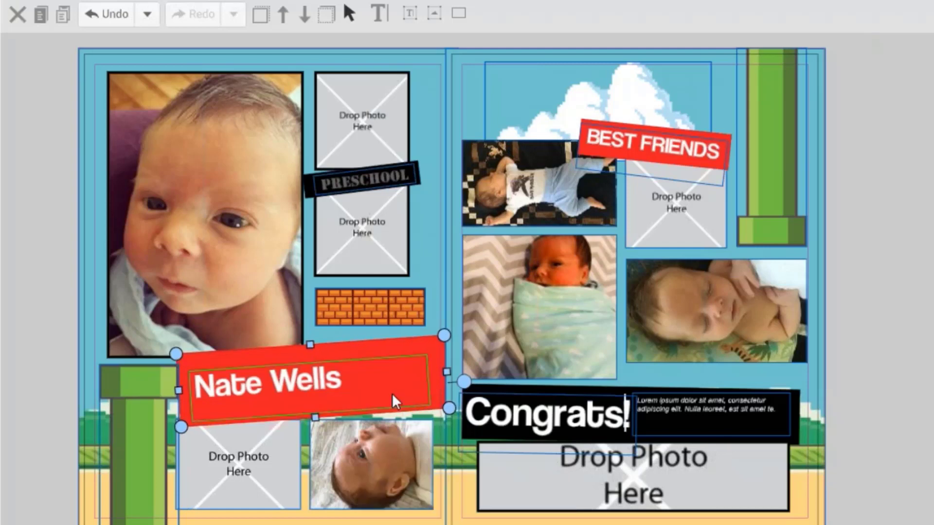
- Replace the placeholder beside Congrats! with 'Congratulations, we're so proud of you!' and '-Love, Mom.' below
{"action": "left_click", "coordinate": [697, 399]}
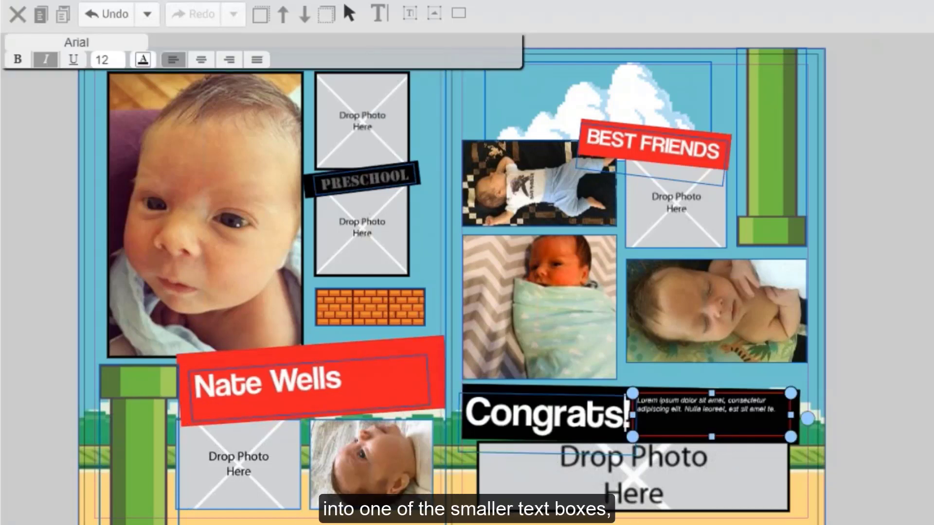
{"action": "double_click", "coordinate": [691, 400]}
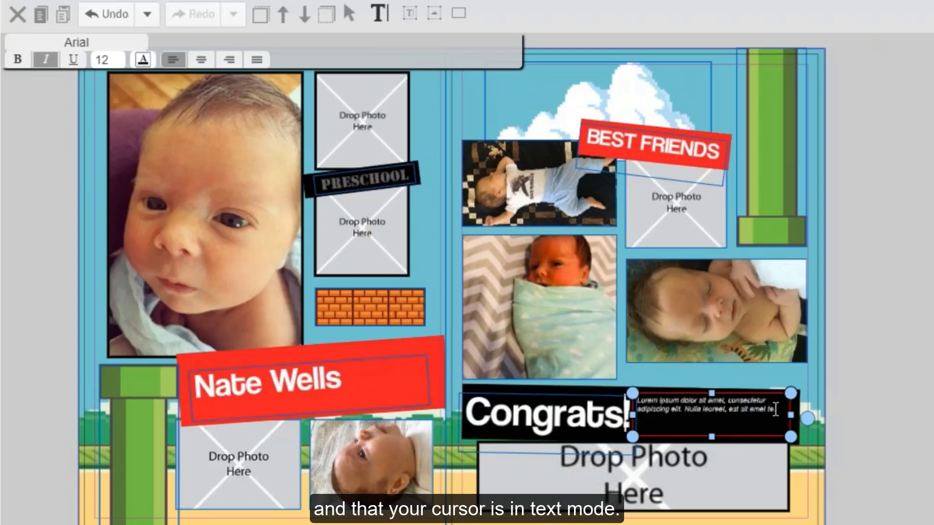
{"action": "left_click_drag", "start_coordinate": [777, 409], "coordinate": [639, 401]}
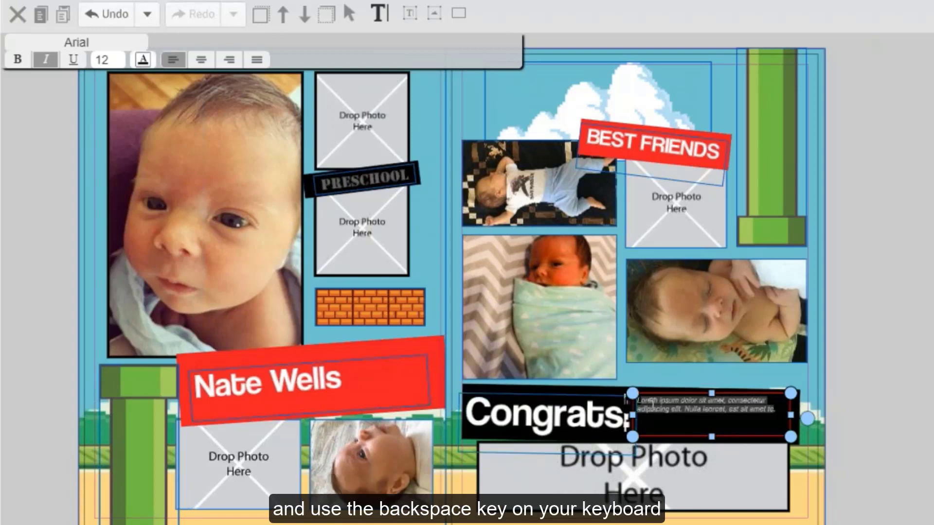
{"action": "key", "text": "BackSpace"}
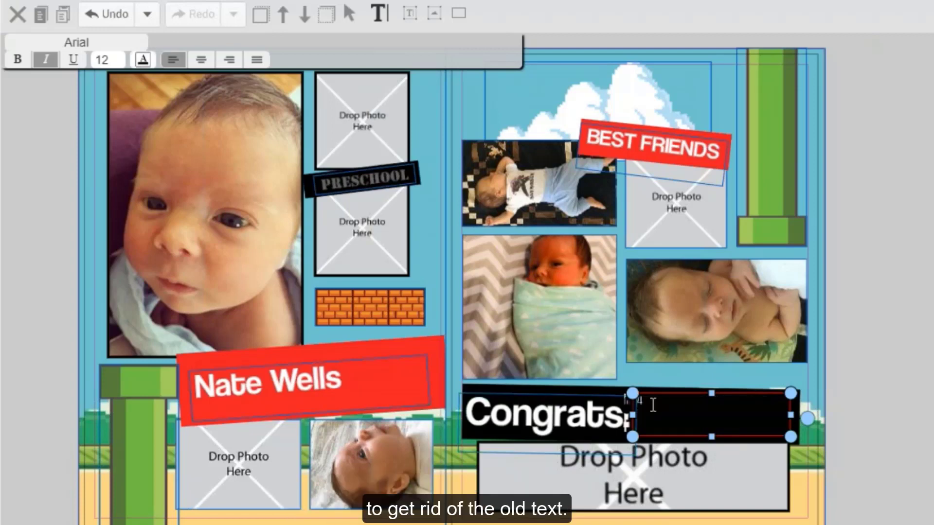
{"action": "type", "text": "Congra"}
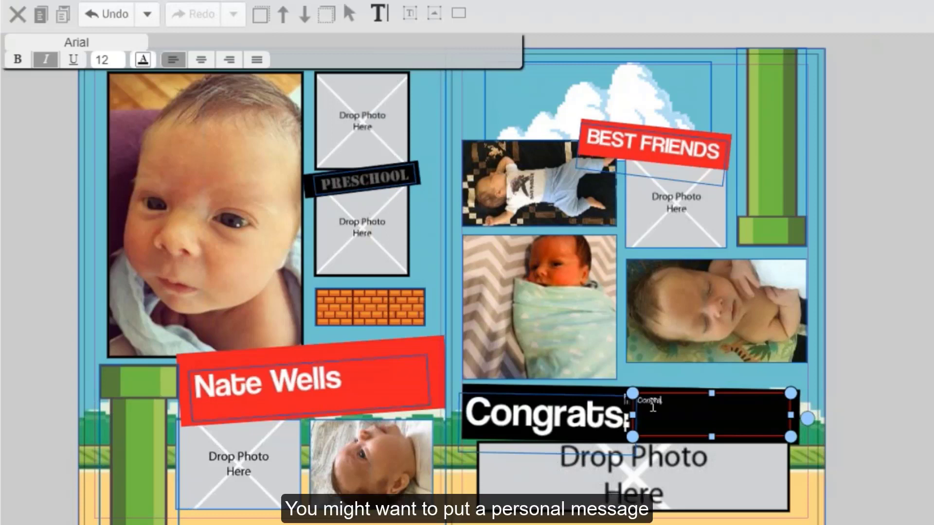
{"action": "type", "text": "tulations, we'"}
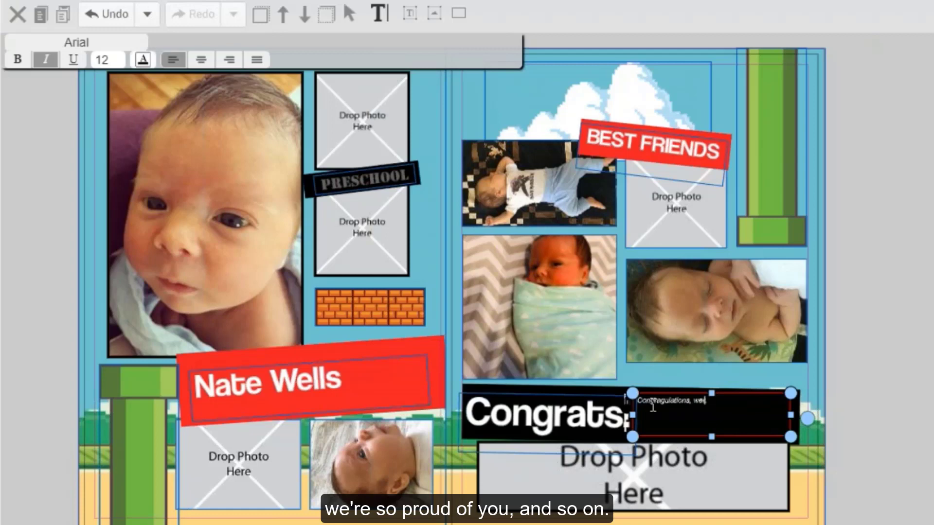
{"action": "type", "text": "re so proud of yo"}
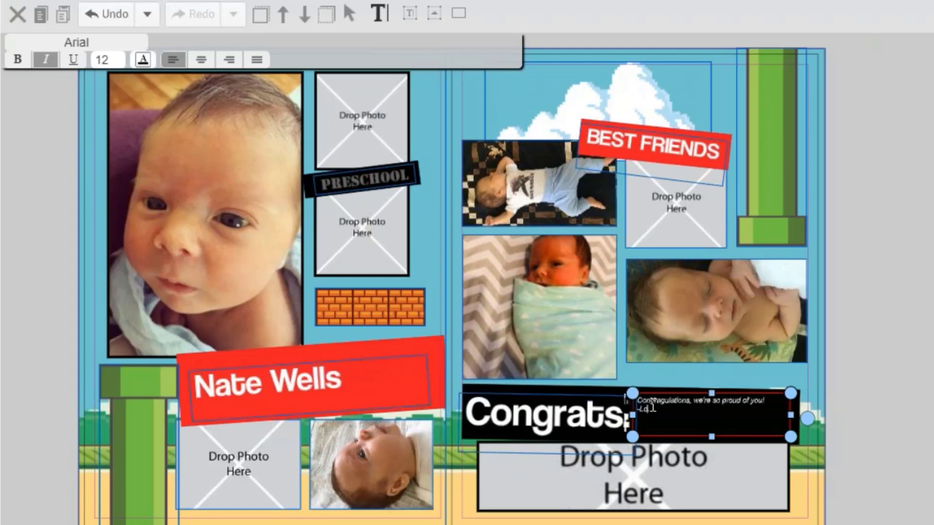
{"action": "type", "text": "u!"}
{"action": "key", "text": "Return"}
{"action": "type", "text": "-Love, Mom."}
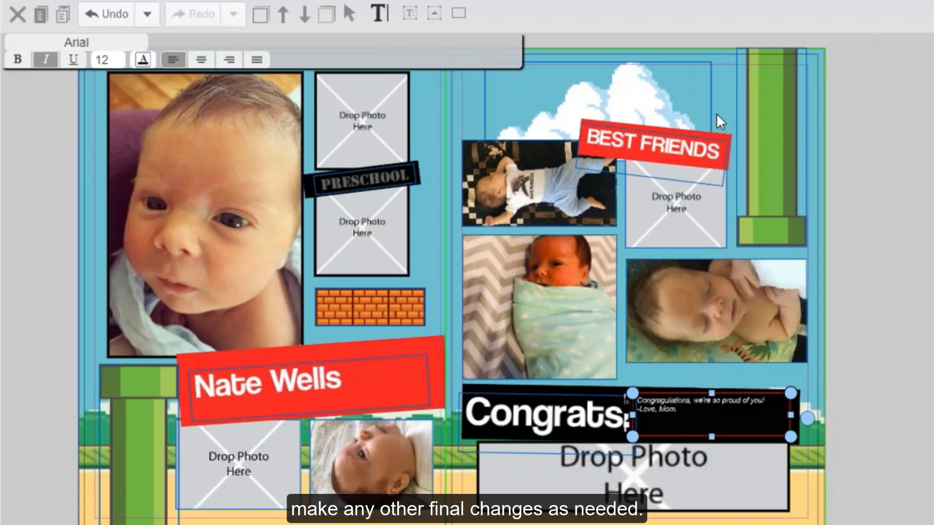
{"action": "left_click", "coordinate": [690, 203]}
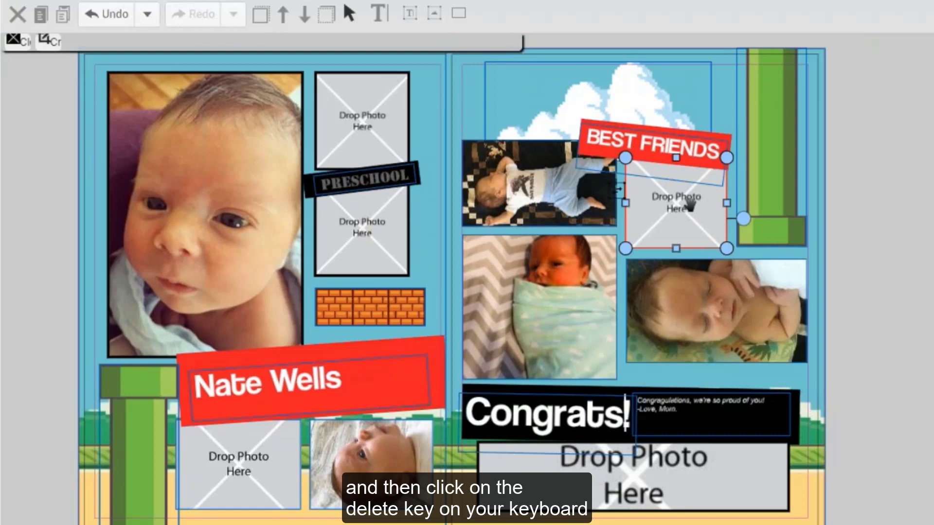
- Delete the empty photo frames under BEST FRIENDS, above and below PRESCHOOL, and at lower left
{"action": "key", "text": "Delete"}
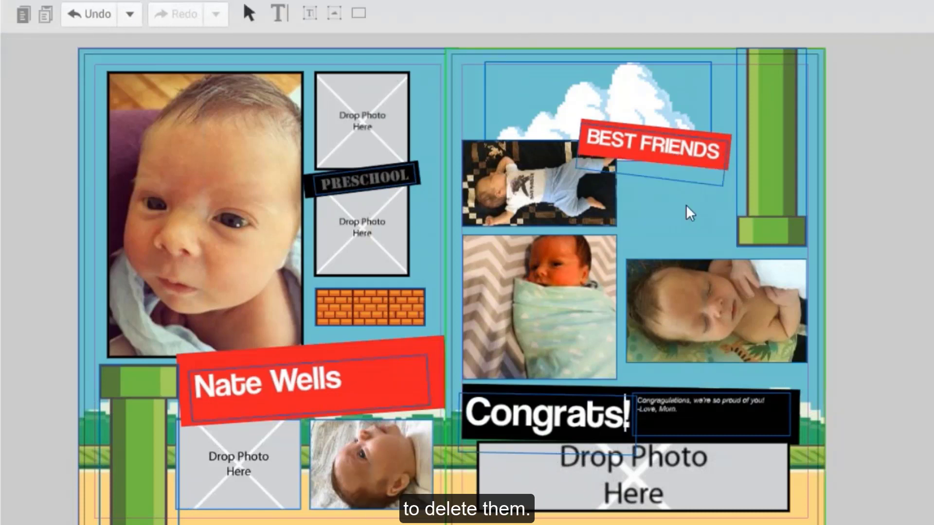
{"action": "left_click", "coordinate": [353, 226]}
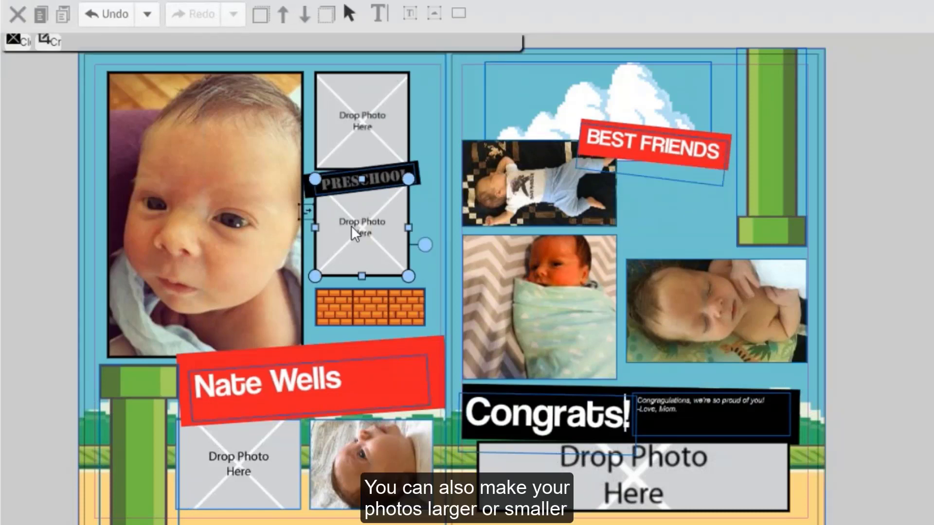
{"action": "key", "text": "Delete"}
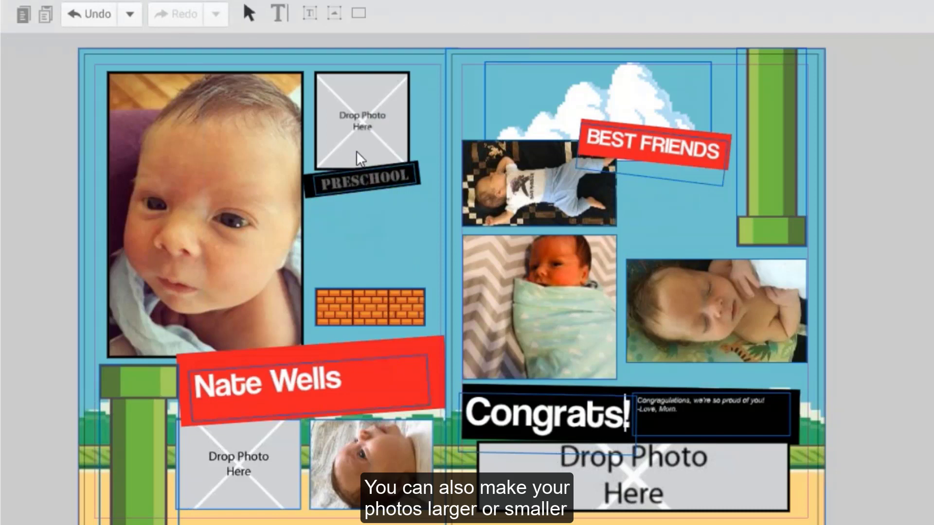
{"action": "left_click", "coordinate": [357, 156]}
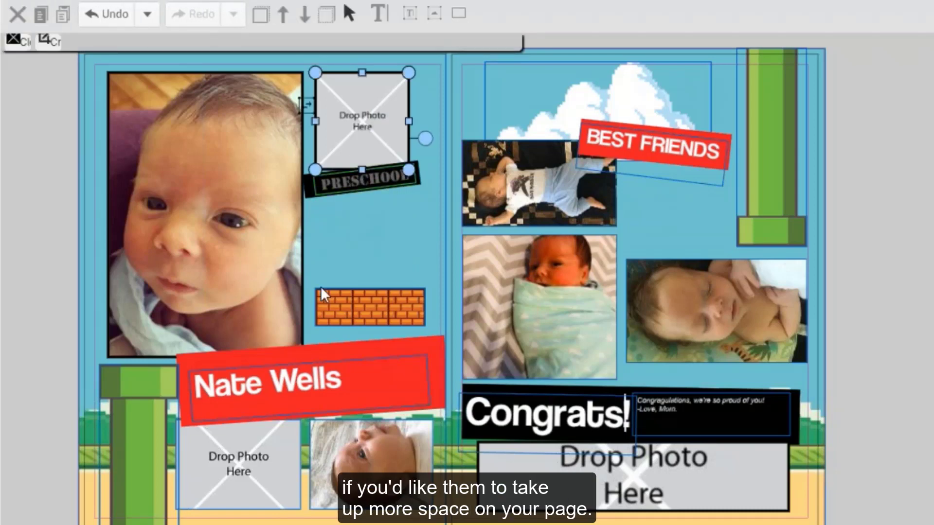
{"action": "key", "text": "Delete"}
{"action": "left_click", "coordinate": [224, 464]}
{"action": "key", "text": "Delete"}
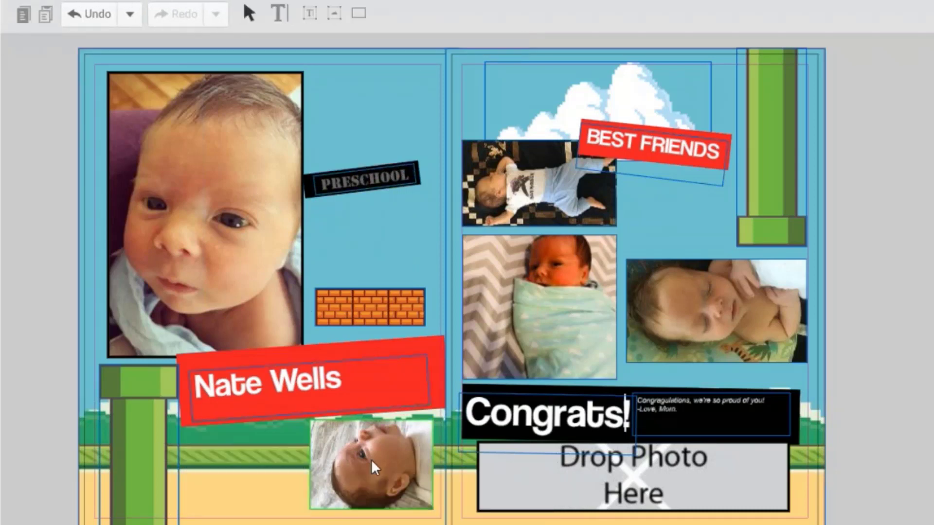
{"action": "left_click", "coordinate": [373, 470]}
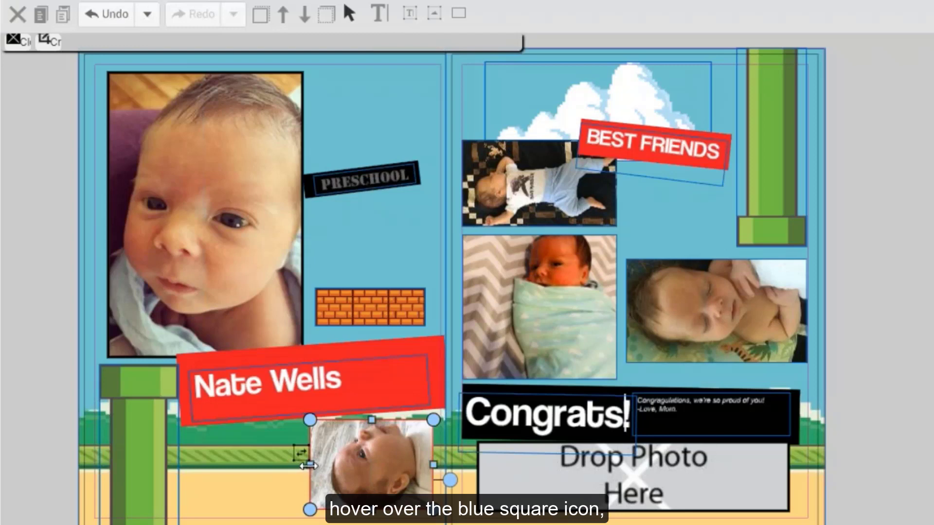
- Widen and heighten the bottom baby photo, moving the red banner, name and brick block up
{"action": "left_click_drag", "start_coordinate": [308, 466], "coordinate": [240, 470]}
{"action": "left_click_drag", "start_coordinate": [338, 420], "coordinate": [342, 395]}
{"action": "left_click_drag", "start_coordinate": [367, 359], "coordinate": [359, 302]}
{"action": "left_click_drag", "start_coordinate": [286, 381], "coordinate": [282, 332]}
{"action": "left_click_drag", "start_coordinate": [324, 298], "coordinate": [325, 261]}
{"action": "left_click", "coordinate": [302, 449]}
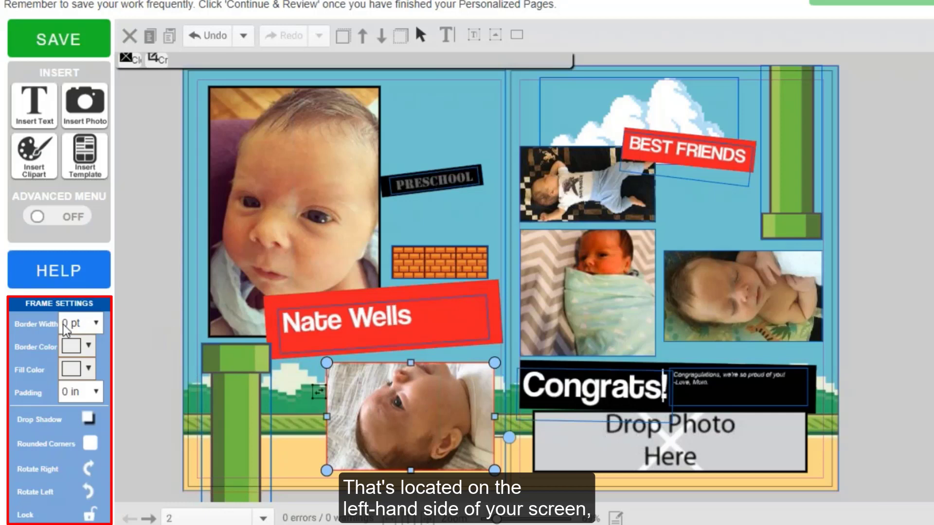
- Give the bottom baby photo a 3 pt border in a palette colour plus a drop shadow
{"action": "left_click", "coordinate": [97, 328]}
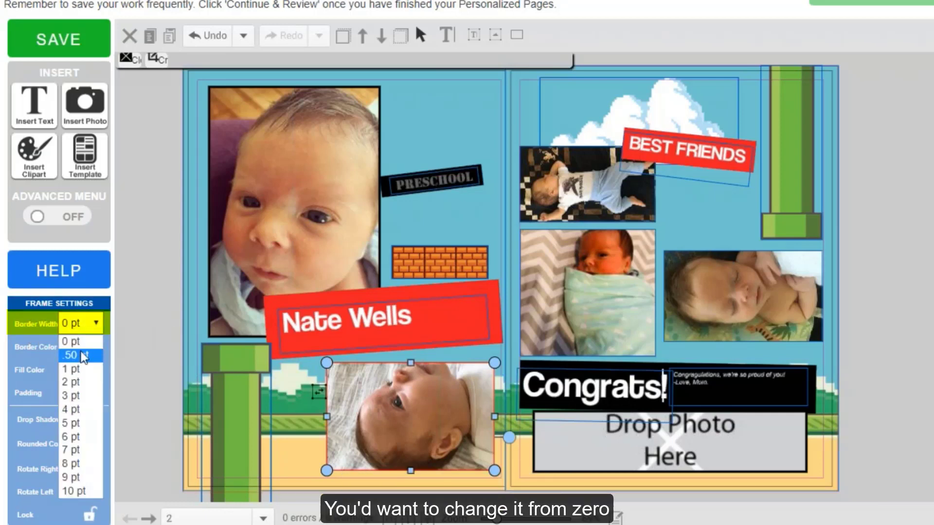
{"action": "key", "text": "Escape"}
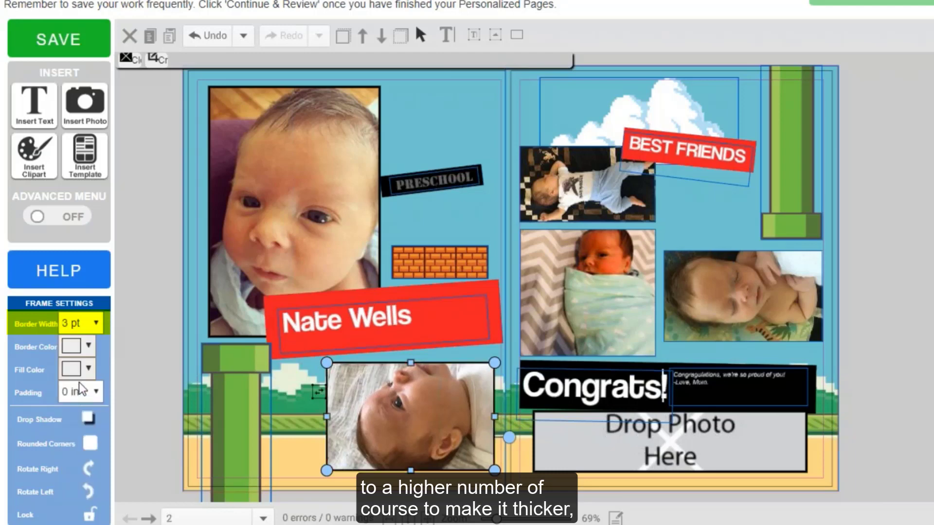
{"action": "key", "text": "3"}
{"action": "key", "text": "Tab"}
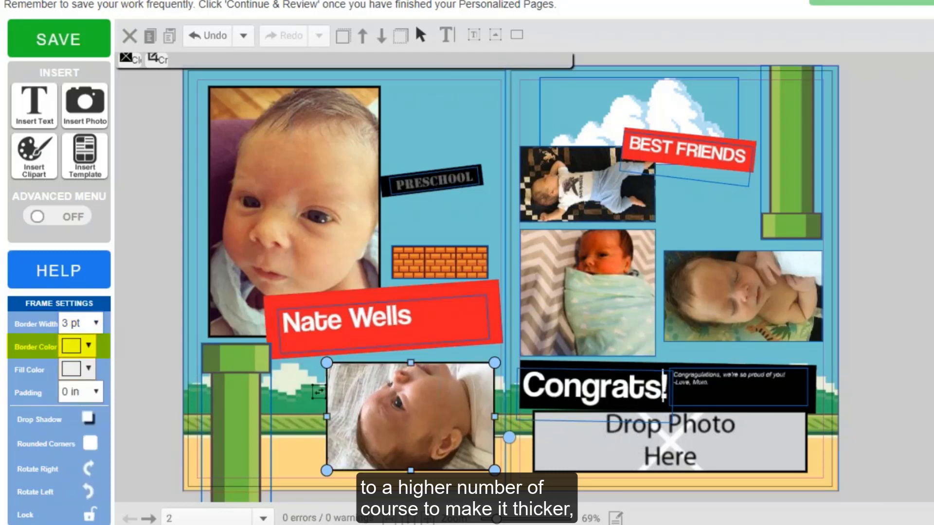
{"action": "left_click", "coordinate": [89, 346]}
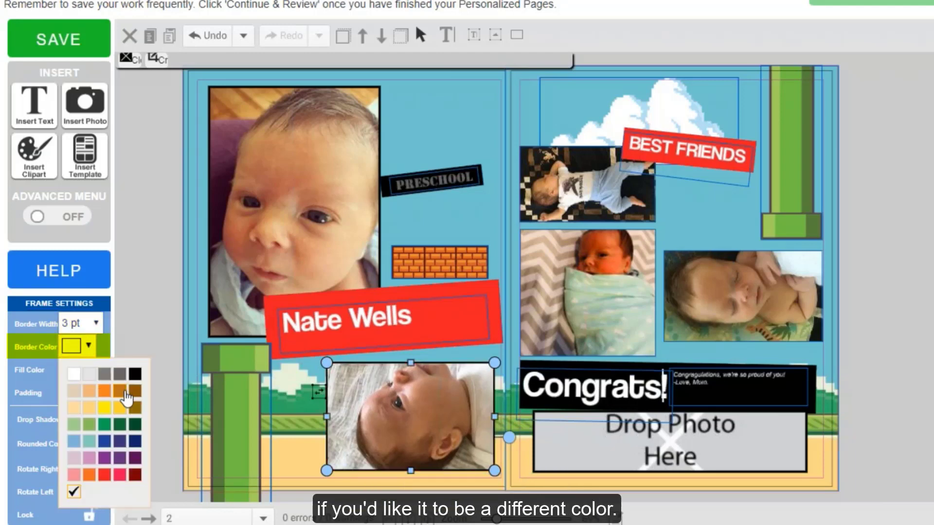
{"action": "left_click", "coordinate": [115, 347]}
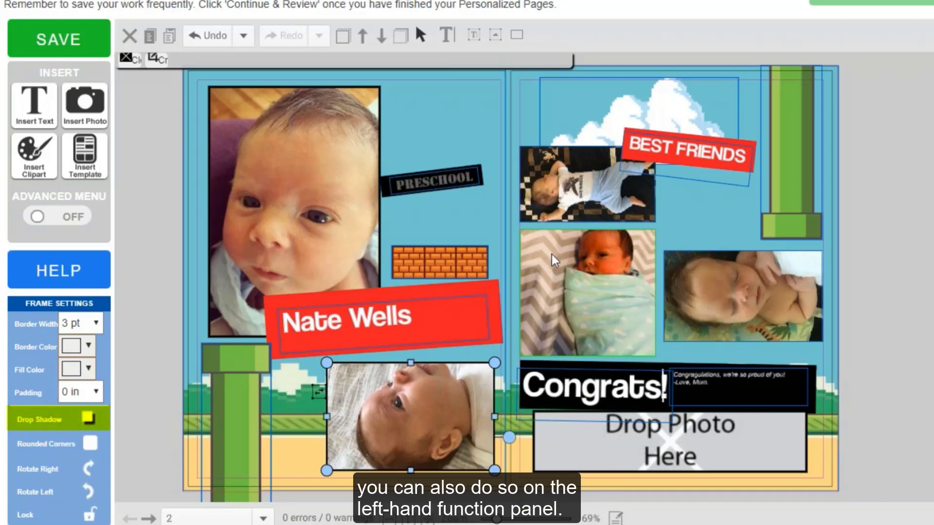
{"action": "left_click", "coordinate": [90, 420]}
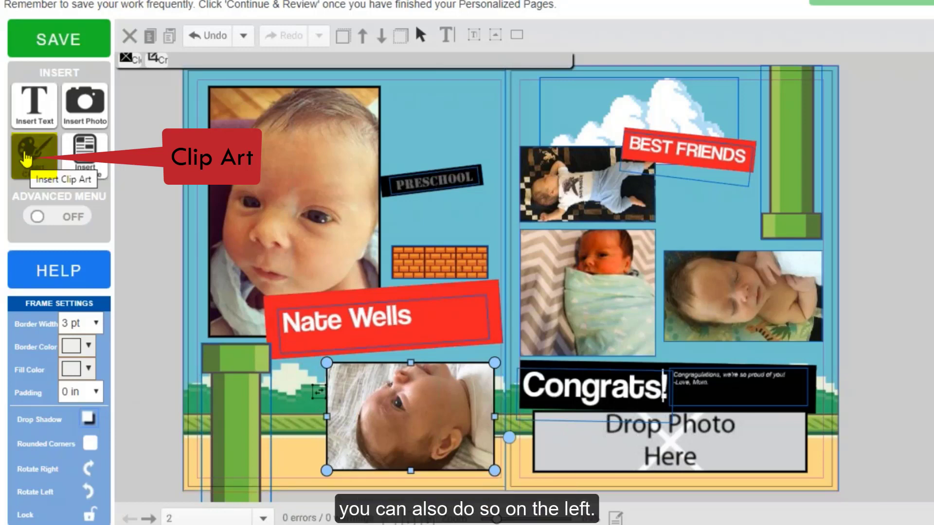
- Insert the Thought Bubble clip art from the Comic Book category
{"action": "left_click", "coordinate": [26, 158]}
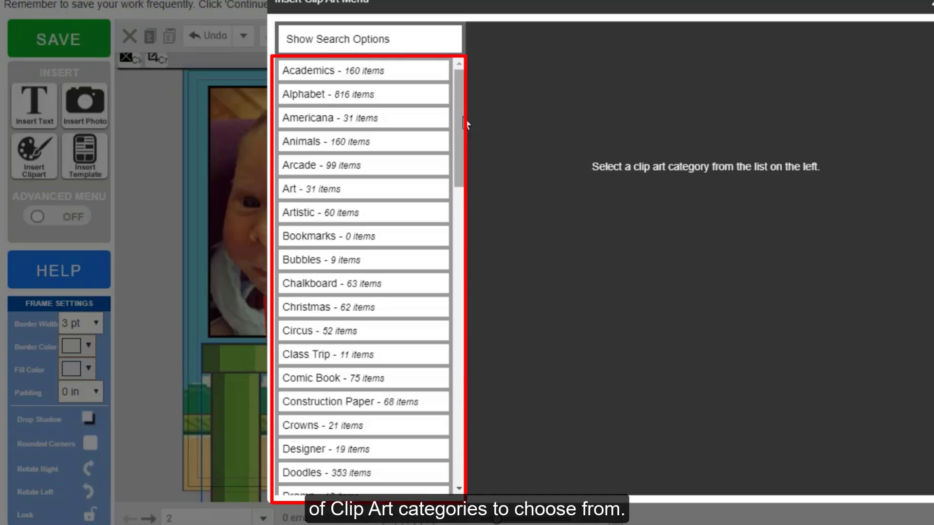
{"action": "left_click", "coordinate": [351, 380]}
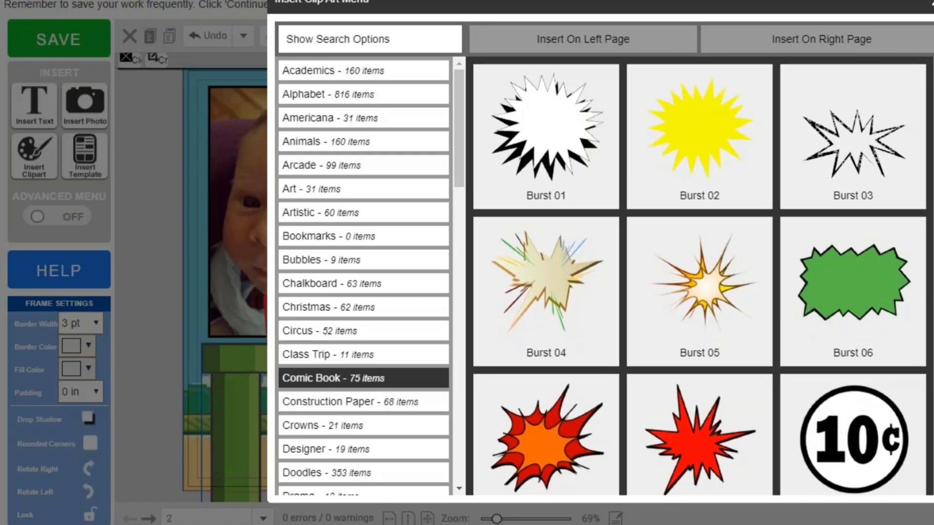
{"action": "scroll", "coordinate": [698, 278], "scroll_direction": "down", "scroll_amount": 10}
{"action": "scroll", "coordinate": [698, 277], "scroll_direction": "down", "scroll_amount": 8}
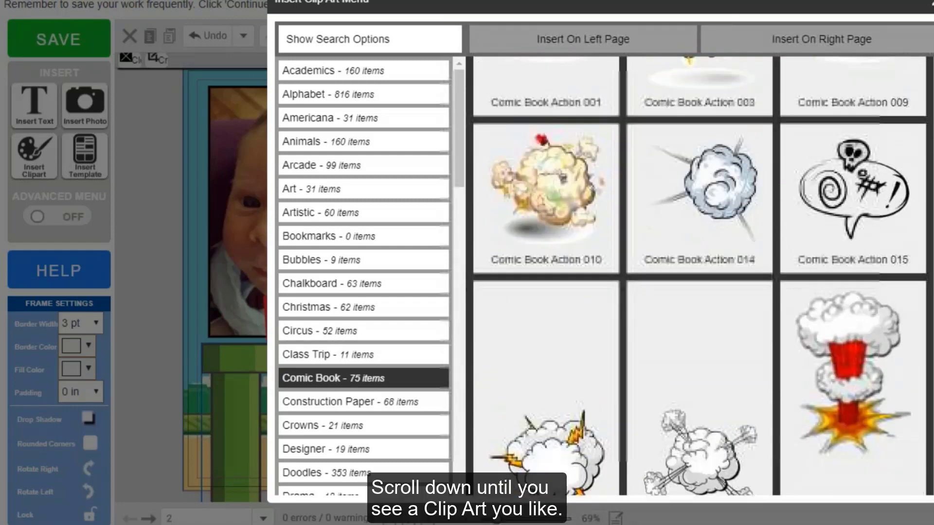
{"action": "scroll", "coordinate": [894, 268], "scroll_direction": "down", "scroll_amount": 8}
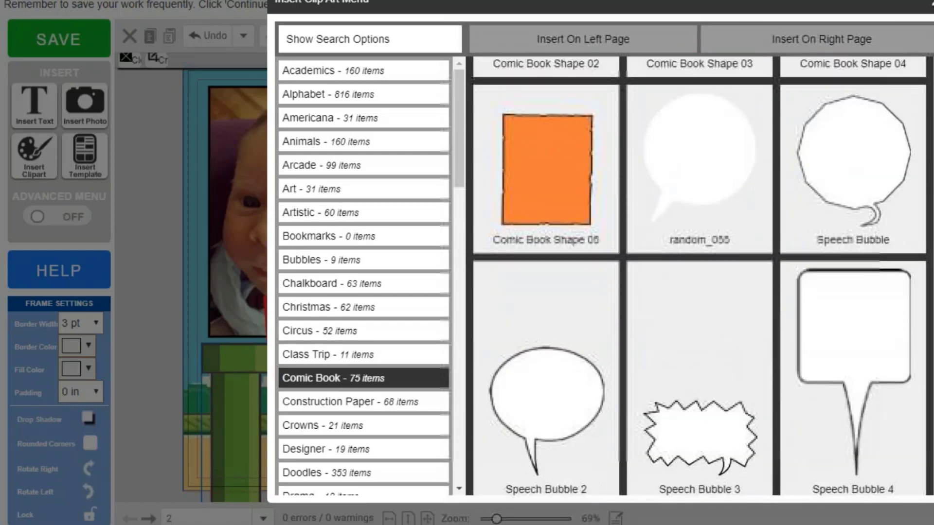
{"action": "left_click", "coordinate": [894, 268]}
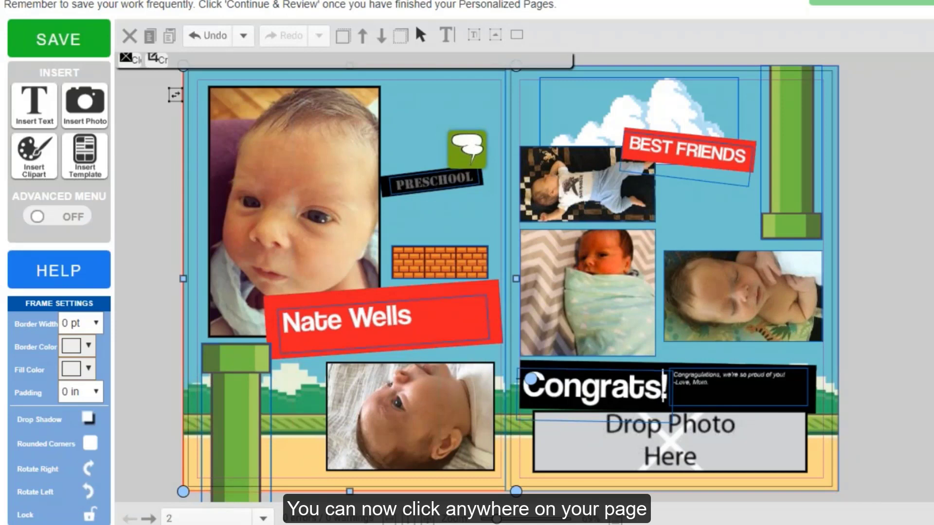
- Shrink the speech bubble and move it to the top of the left page
{"action": "left_click", "coordinate": [441, 125]}
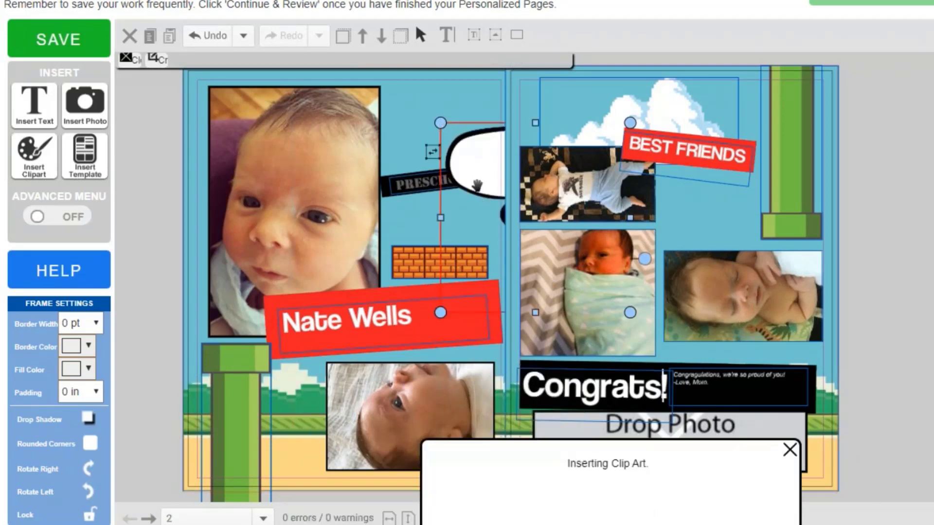
{"action": "left_click_drag", "start_coordinate": [477, 158], "coordinate": [434, 147]}
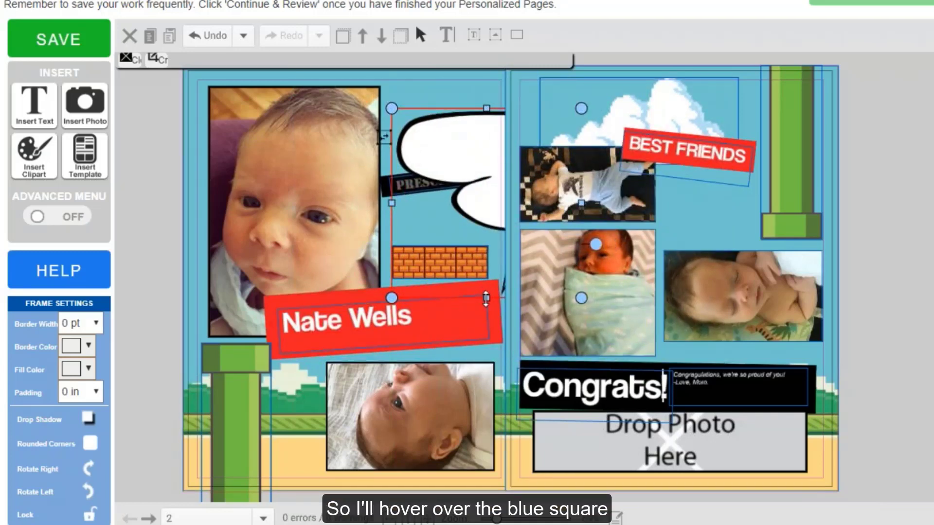
{"action": "left_click_drag", "start_coordinate": [486, 299], "coordinate": [487, 255]}
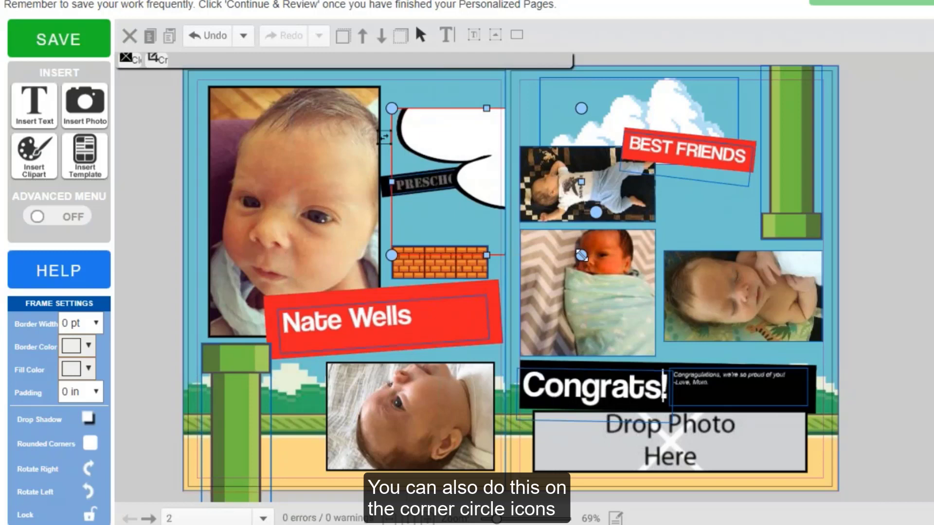
{"action": "left_click_drag", "start_coordinate": [582, 255], "coordinate": [488, 204]}
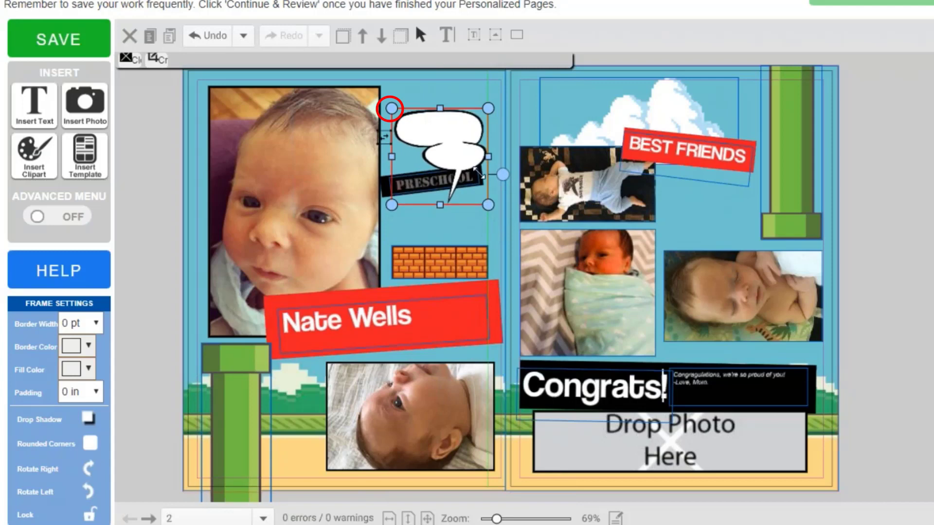
{"action": "left_click_drag", "start_coordinate": [455, 162], "coordinate": [420, 140]}
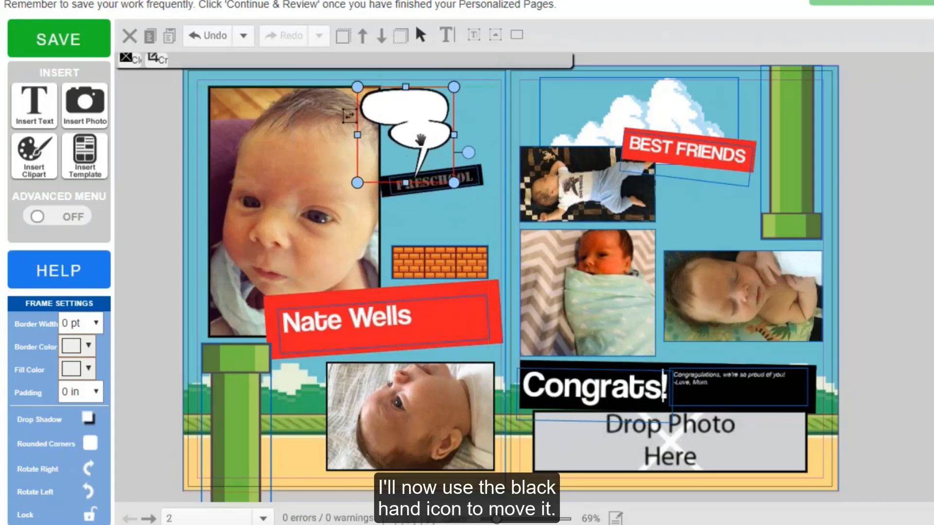
- Realign the PRESCHOOL text with its black label box below the bubble's tail
{"action": "left_click", "coordinate": [385, 190]}
{"action": "left_click_drag", "start_coordinate": [384, 191], "coordinate": [435, 207]}
{"action": "left_click", "coordinate": [433, 181]}
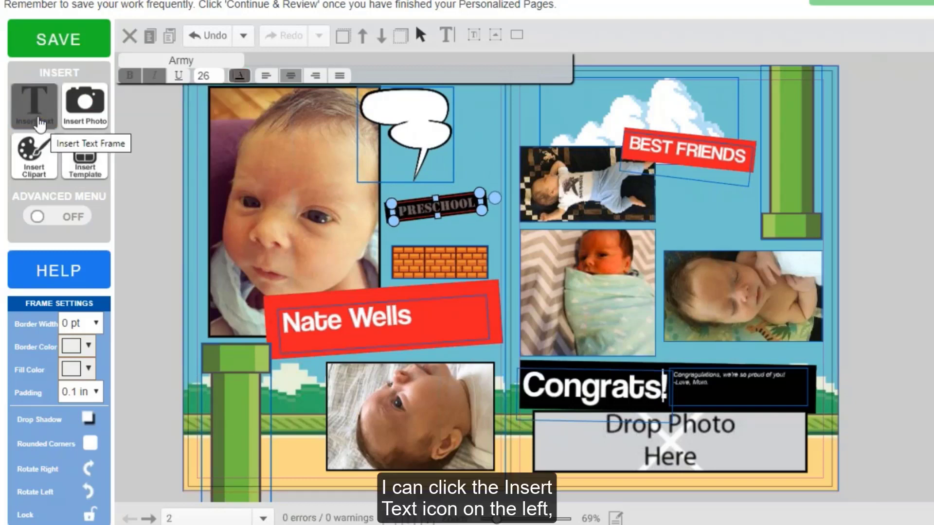
- Add a 'Double Click To Edit' text box and resize it to fit inside the speech bubble
{"action": "left_click", "coordinate": [35, 107]}
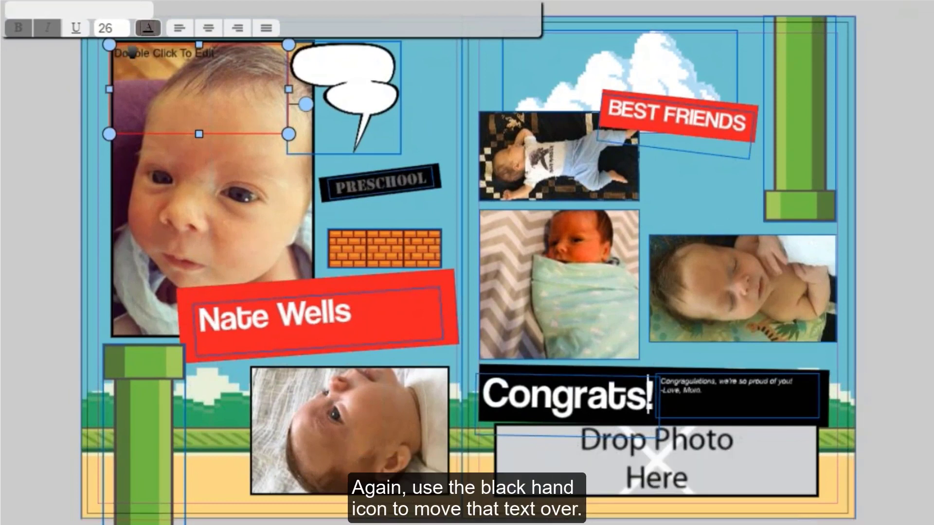
{"action": "left_click_drag", "start_coordinate": [133, 53], "coordinate": [314, 62]}
{"action": "left_click_drag", "start_coordinate": [468, 101], "coordinate": [417, 99]}
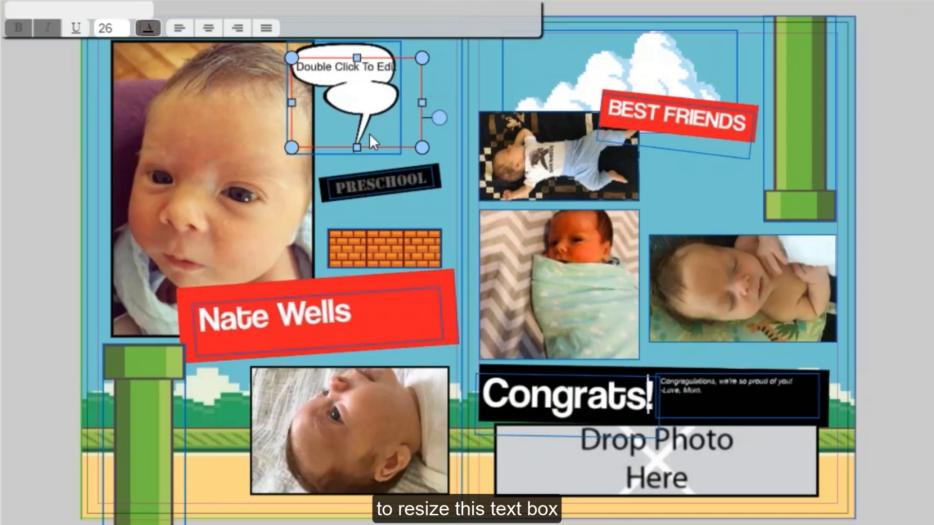
{"action": "left_click_drag", "start_coordinate": [360, 146], "coordinate": [365, 103]}
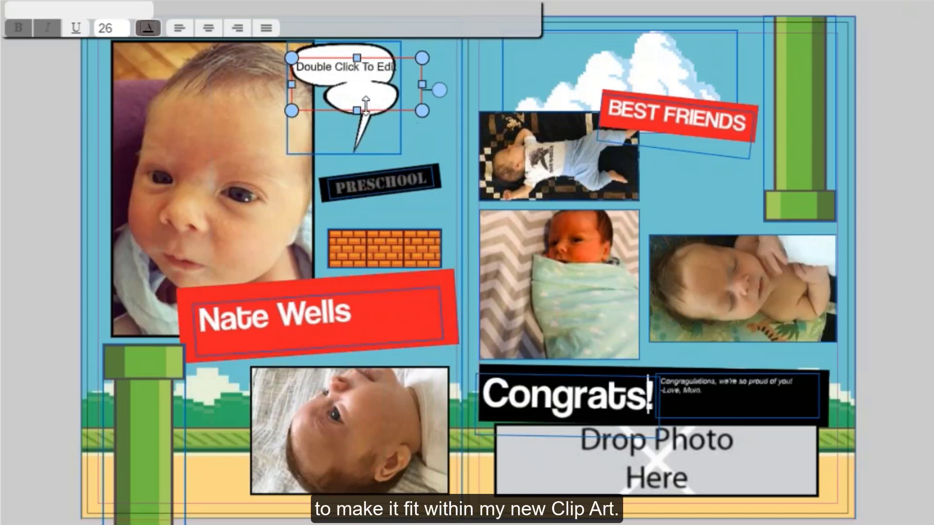
{"action": "left_click_drag", "start_coordinate": [364, 63], "coordinate": [280, 71]}
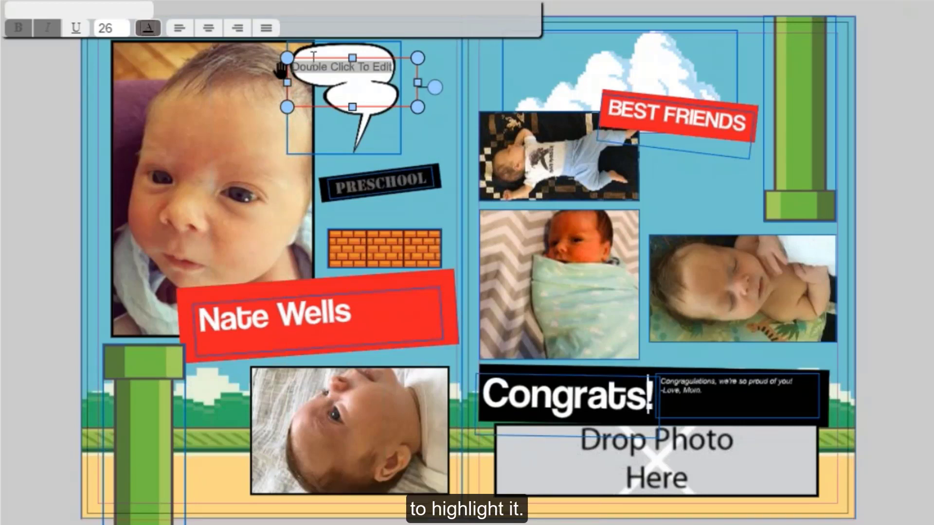
- Lower the speech-bubble text size from 26 to 16 pt
{"action": "left_click", "coordinate": [122, 32]}
{"action": "left_click", "coordinate": [122, 32]}
{"action": "left_click", "coordinate": [122, 32]}
{"action": "left_click", "coordinate": [122, 32]}
{"action": "left_click", "coordinate": [122, 31]}
{"action": "left_click", "coordinate": [122, 32]}
{"action": "left_click", "coordinate": [122, 32]}
{"action": "left_click", "coordinate": [122, 31]}
{"action": "left_click", "coordinate": [122, 31]}
{"action": "left_click", "coordinate": [123, 31]}
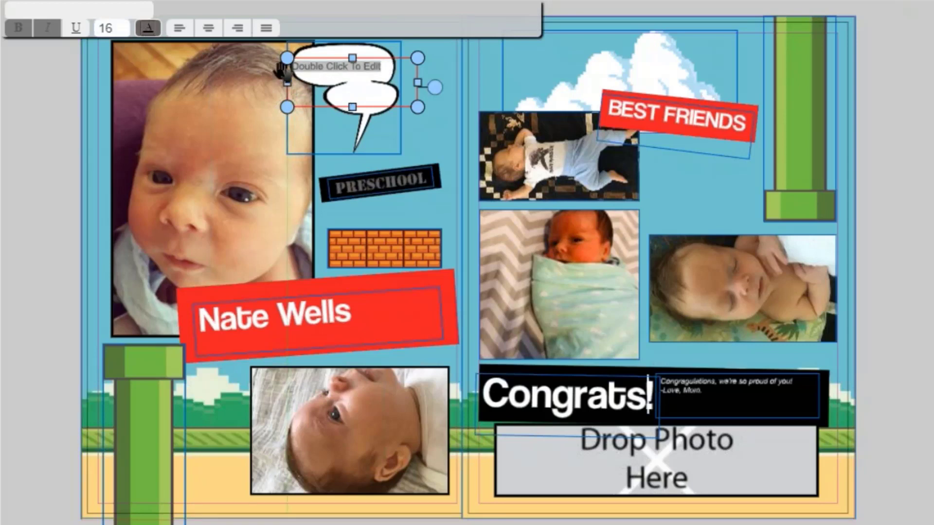
- Enter 'Kindergarten here we come!' and narrow the box so it wraps over two lines
{"action": "left_click_drag", "start_coordinate": [281, 71], "coordinate": [290, 73]}
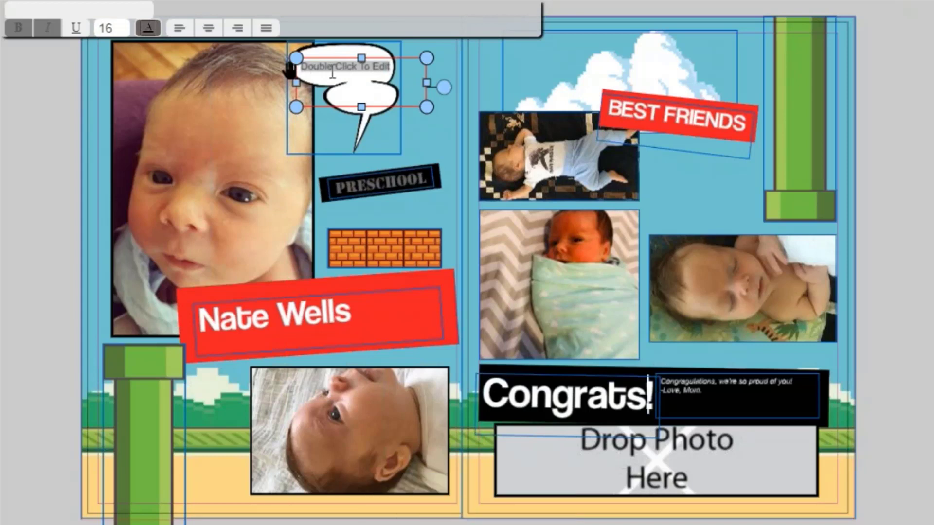
{"action": "type", "text": "Kindegarten"}
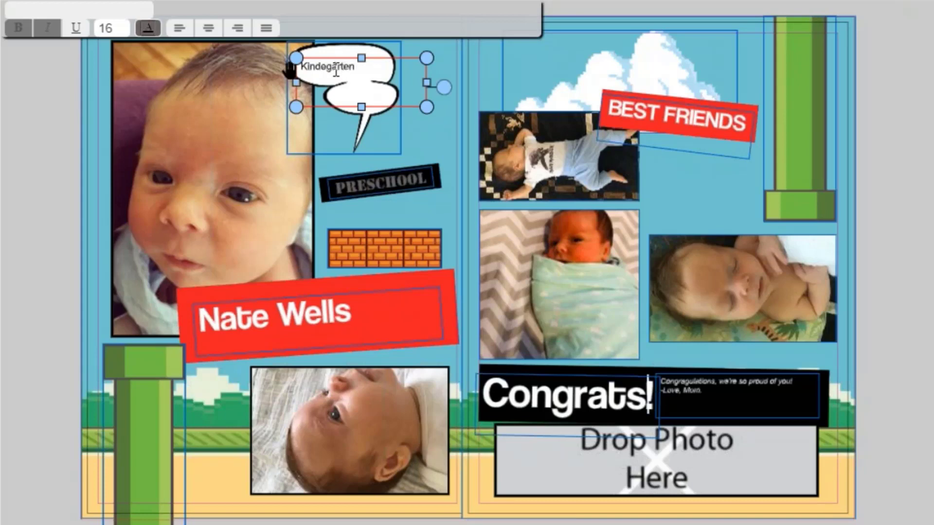
{"action": "type", "text": " here we"}
{"action": "type", "text": "r"}
{"action": "left_click_drag", "start_coordinate": [291, 71], "coordinate": [292, 66]}
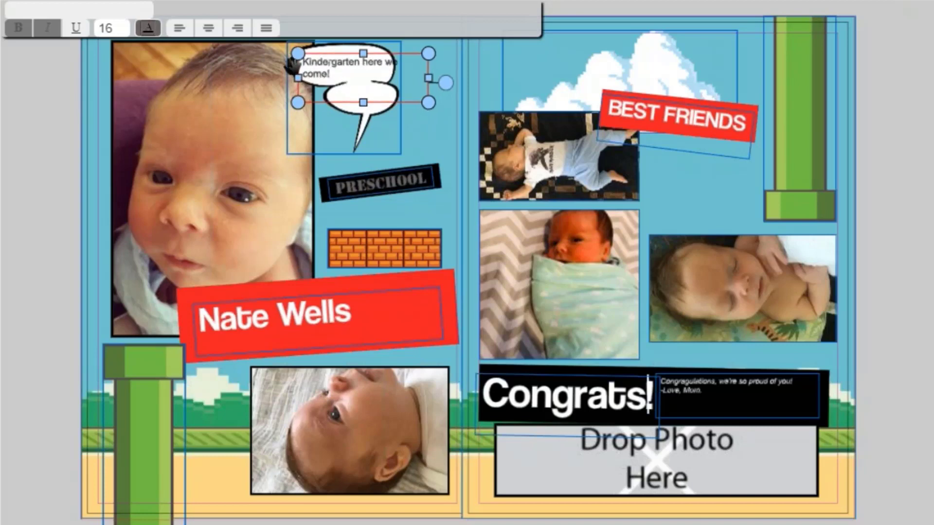
{"action": "left_click_drag", "start_coordinate": [427, 78], "coordinate": [403, 77]}
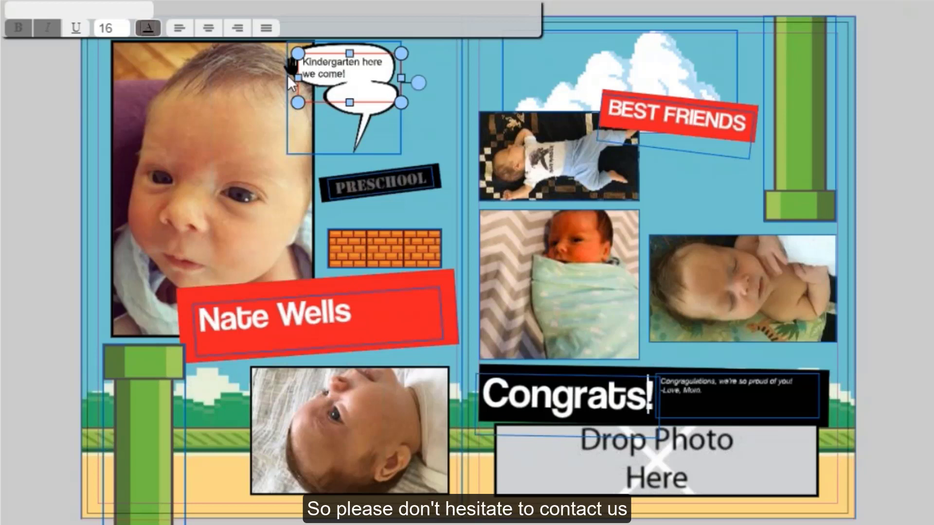
{"action": "left_click_drag", "start_coordinate": [291, 64], "coordinate": [297, 64]}
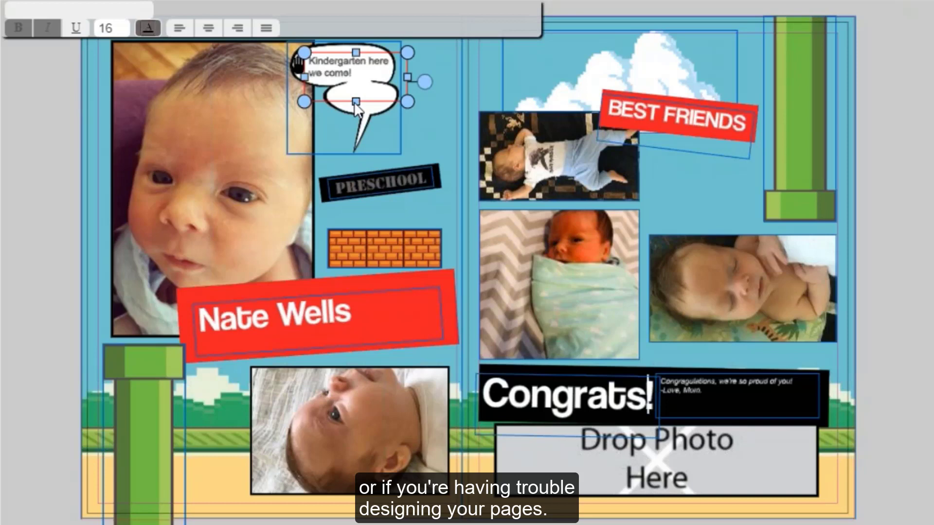
- Delete the last empty Drop Photo placeholder on the right page and save the spread
{"action": "left_click", "coordinate": [442, 84]}
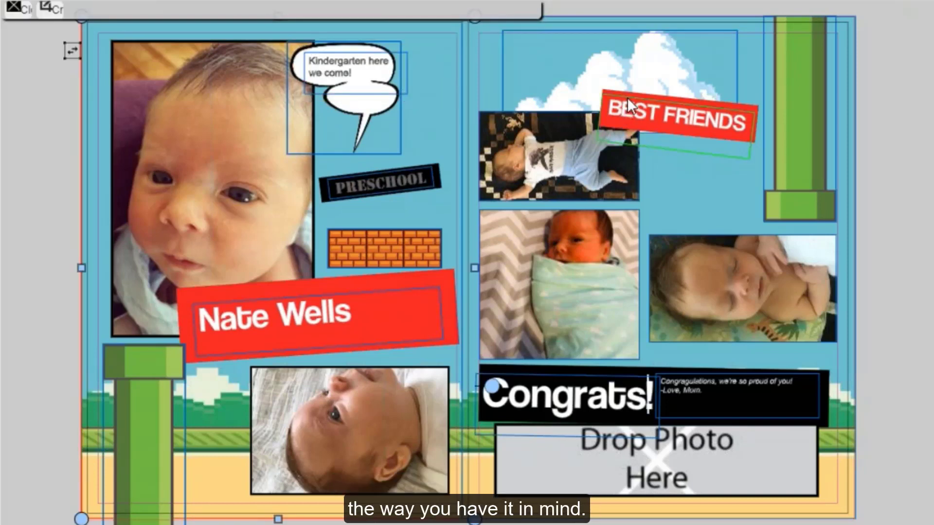
{"action": "left_click", "coordinate": [629, 469]}
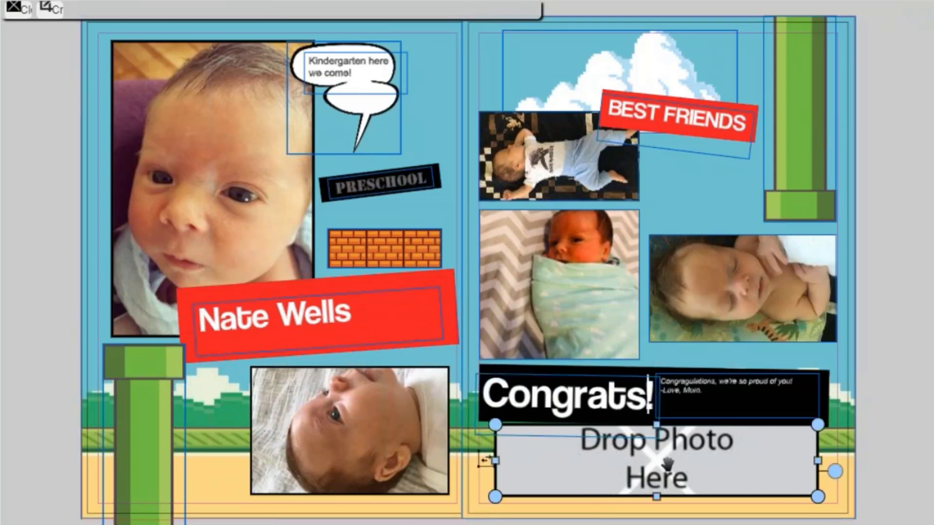
{"action": "key", "text": "Delete"}
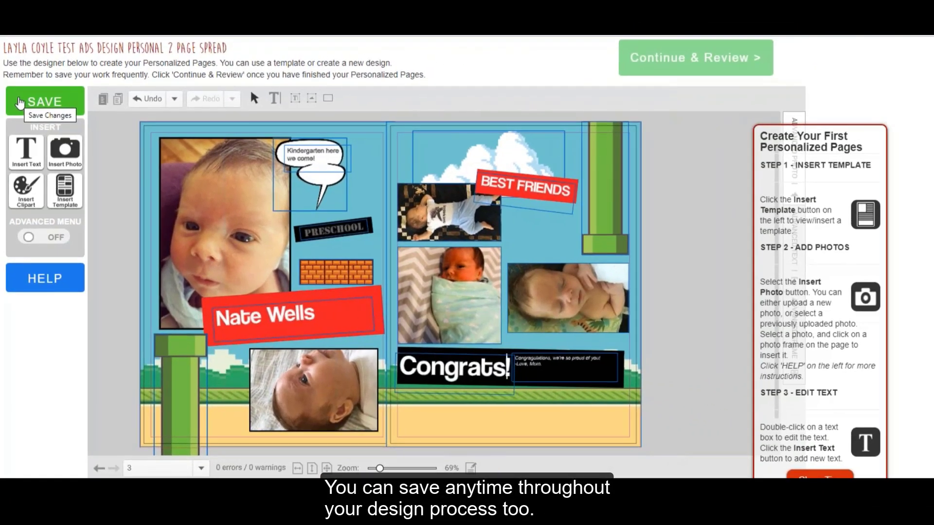
{"action": "left_click", "coordinate": [19, 103]}
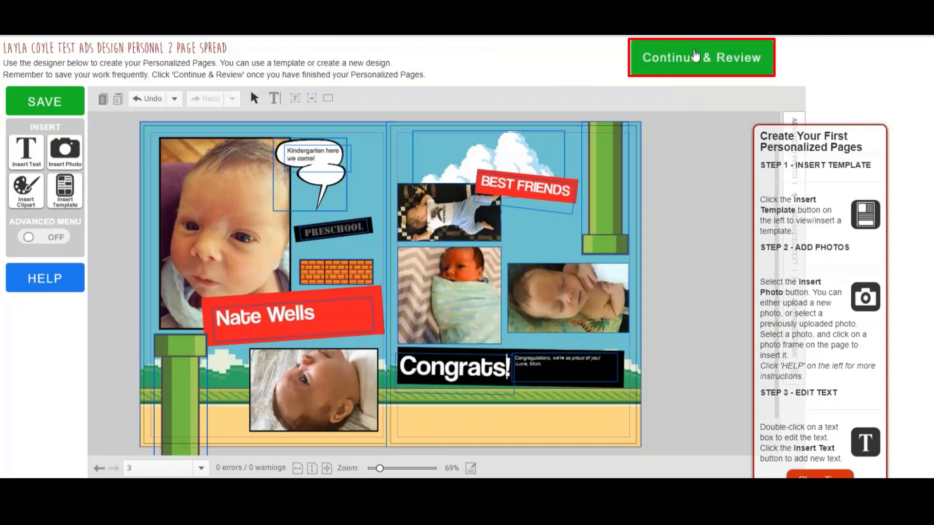
- On the review page, enter the student's name in the page-name and Student Name fields, then approve the design
{"action": "left_click", "coordinate": [695, 56]}
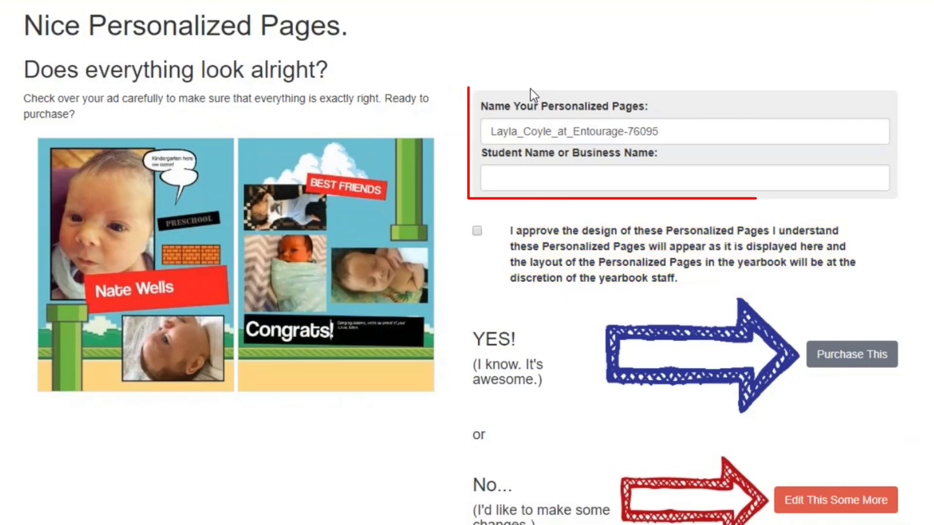
{"action": "triple_click", "coordinate": [589, 127]}
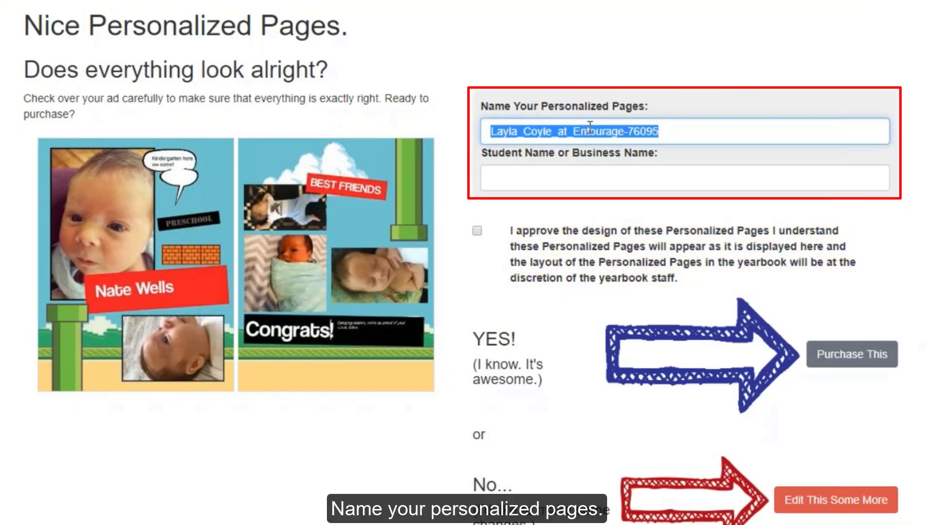
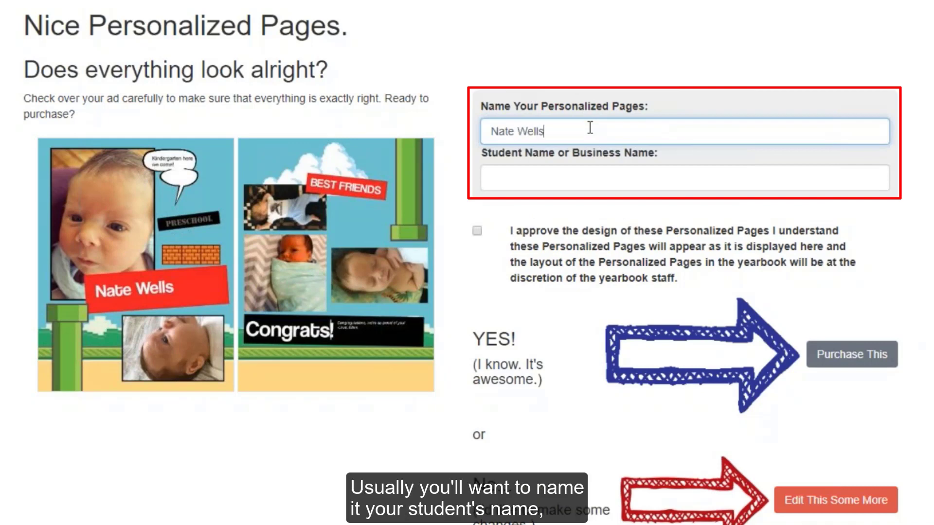
{"action": "left_click", "coordinate": [571, 180]}
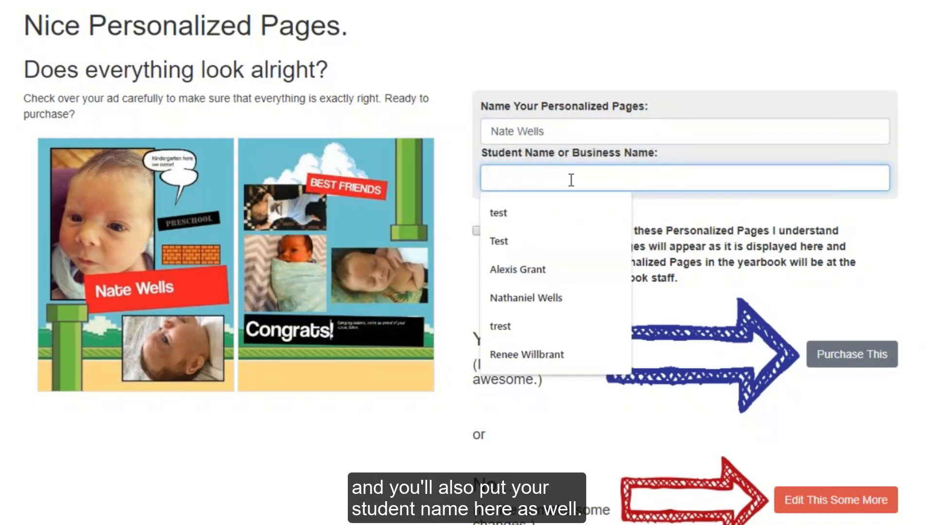
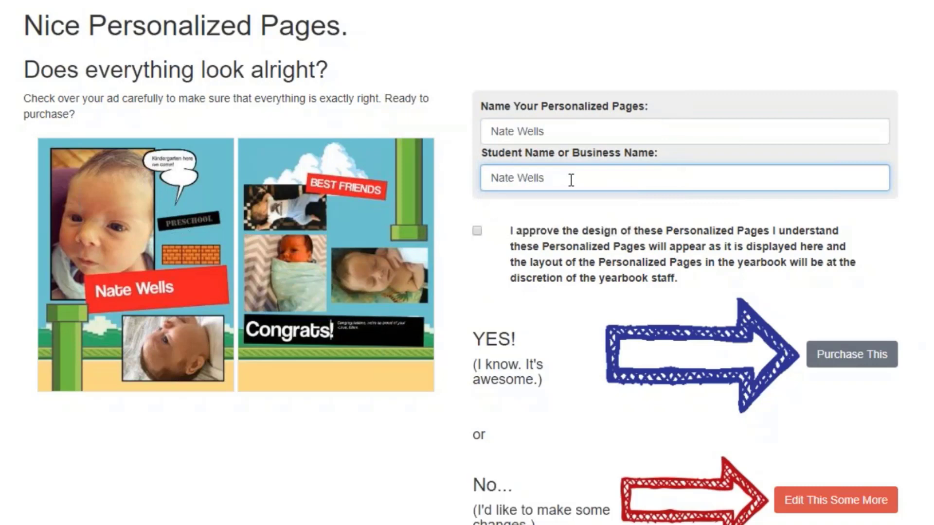
{"action": "left_click", "coordinate": [478, 231]}
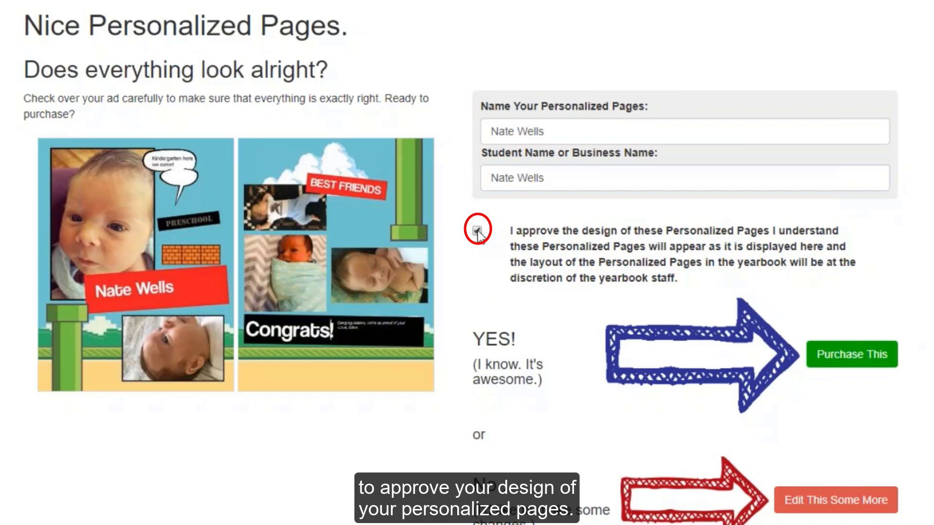
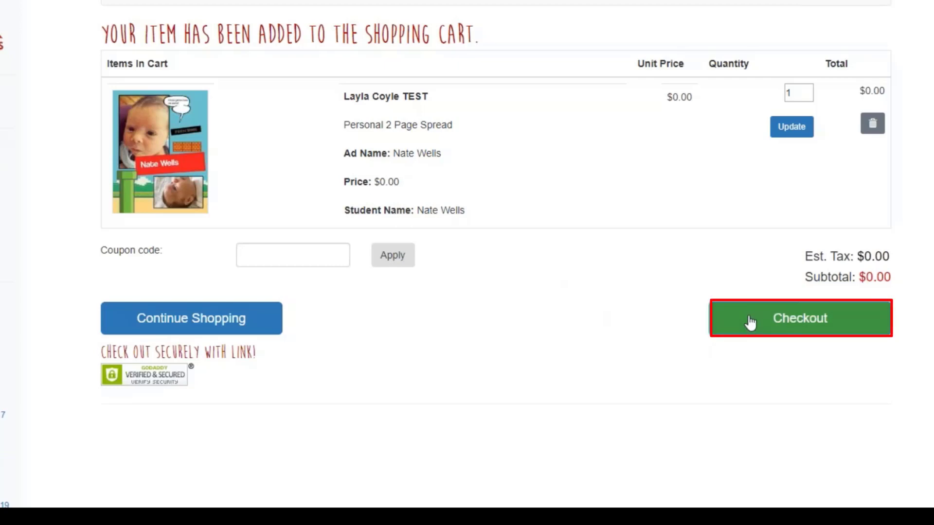
- Proceed from the cart to checkout for the Personal 2 Page Spread
{"action": "left_click", "coordinate": [751, 321]}
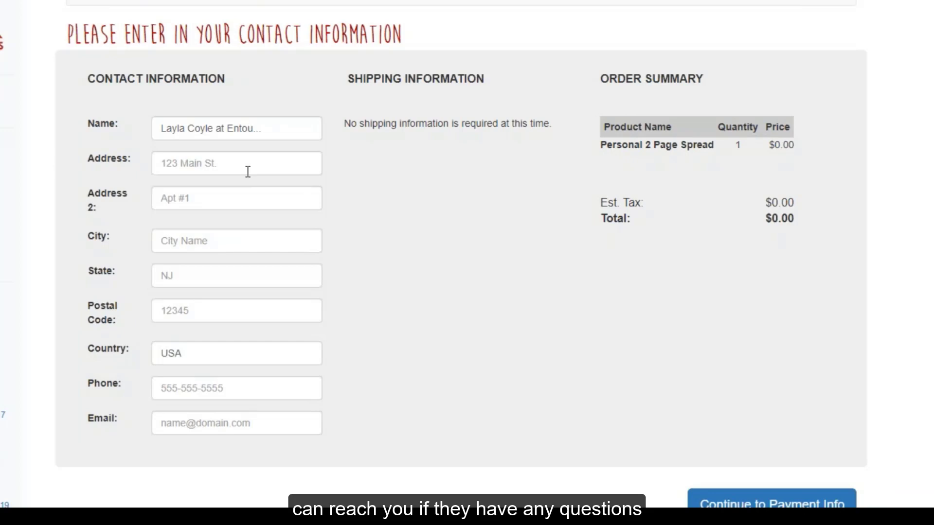
- Enter the contact's street address, replace the phone number, and fill in the contact e-mail
{"action": "left_click", "coordinate": [250, 169]}
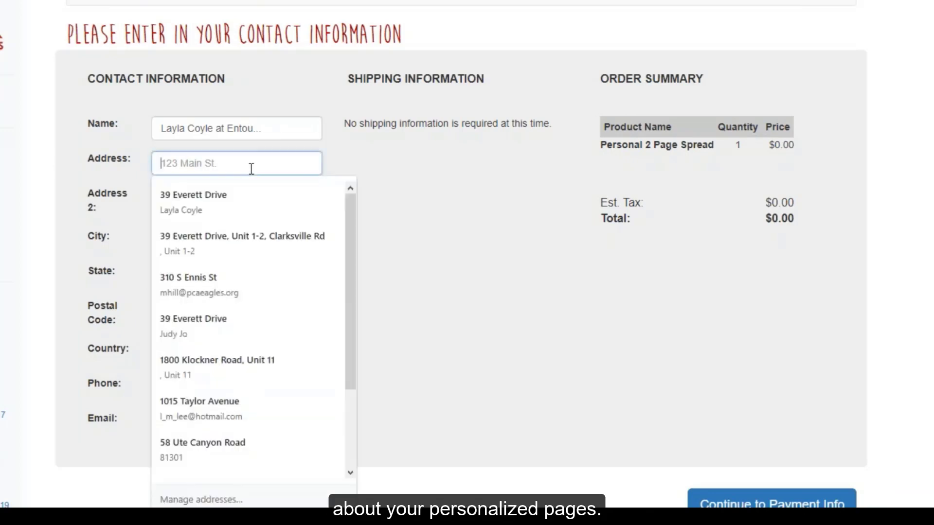
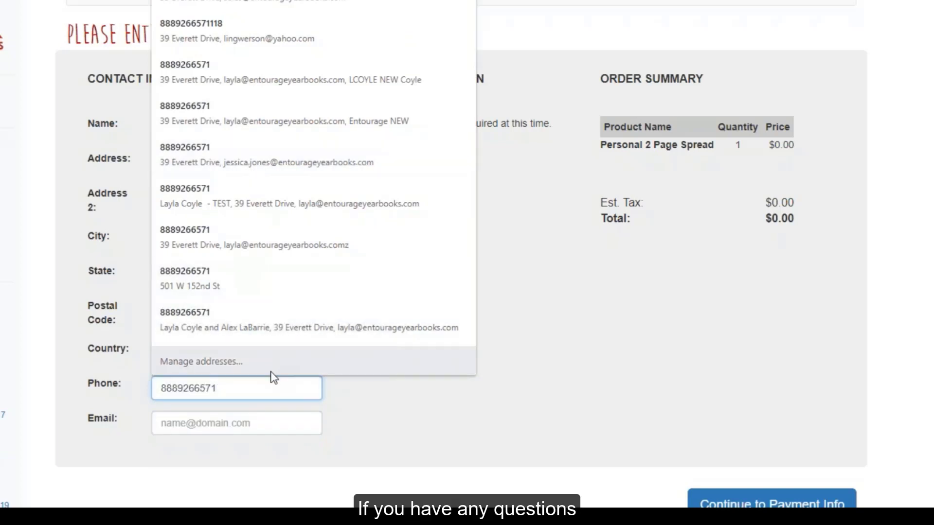
{"action": "left_click_drag", "start_coordinate": [260, 386], "coordinate": [153, 391]}
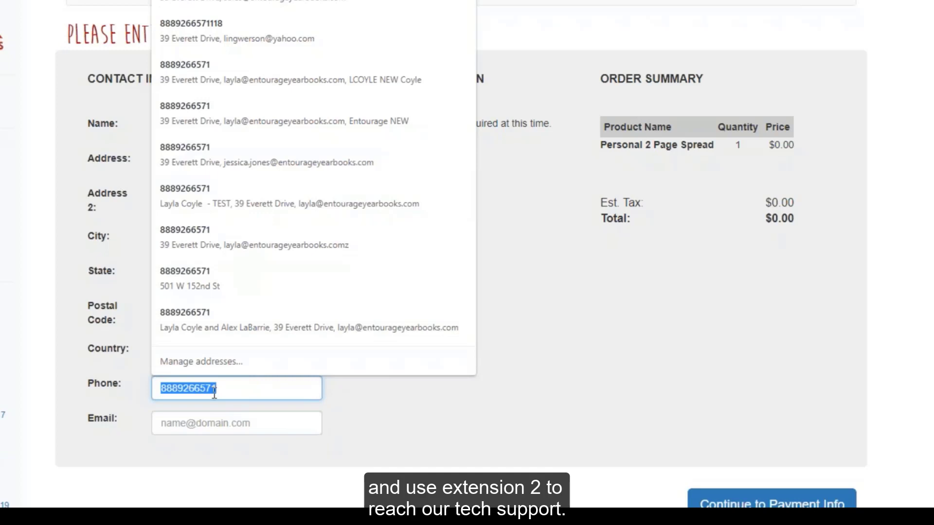
{"action": "left_click", "coordinate": [201, 424]}
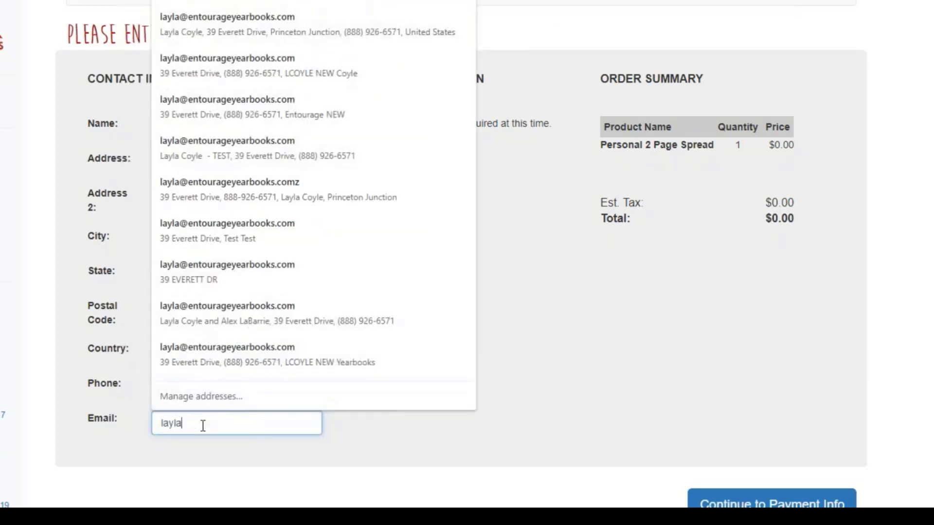
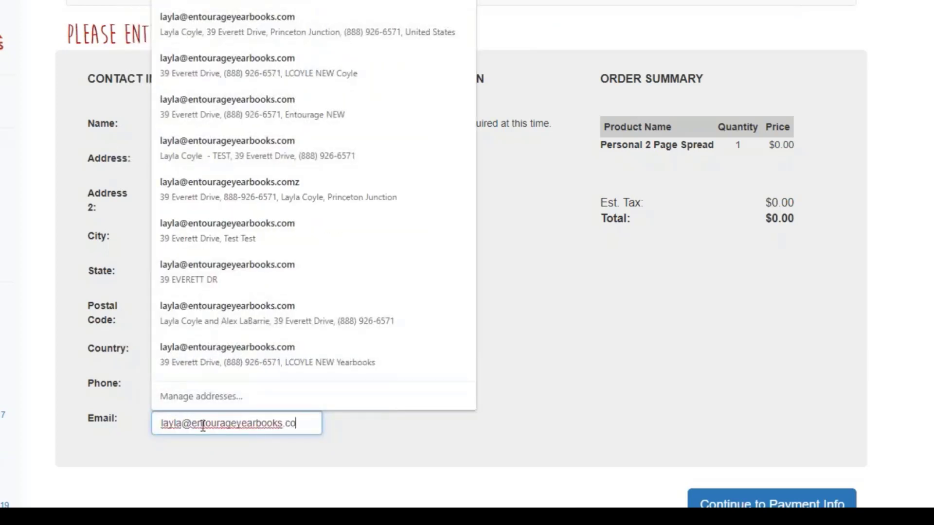
{"action": "left_click", "coordinate": [595, 434]}
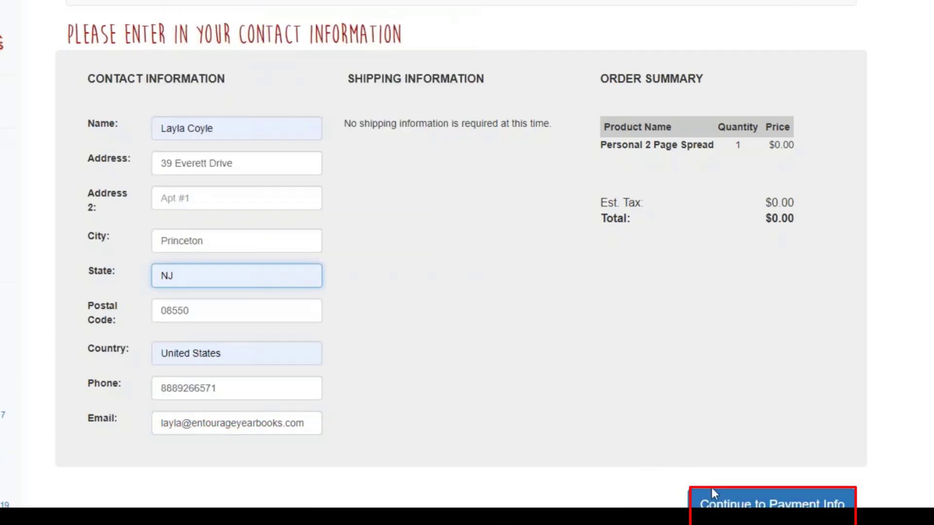
- Continue to order review and confirm the $0.00 Personal 2 Page Spread order
{"action": "left_click", "coordinate": [711, 492]}
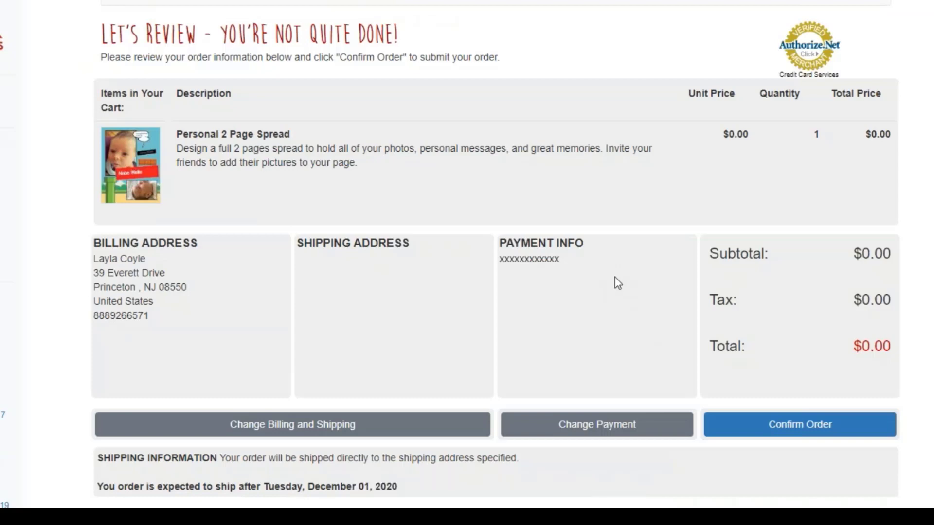
{"action": "left_click", "coordinate": [744, 430]}
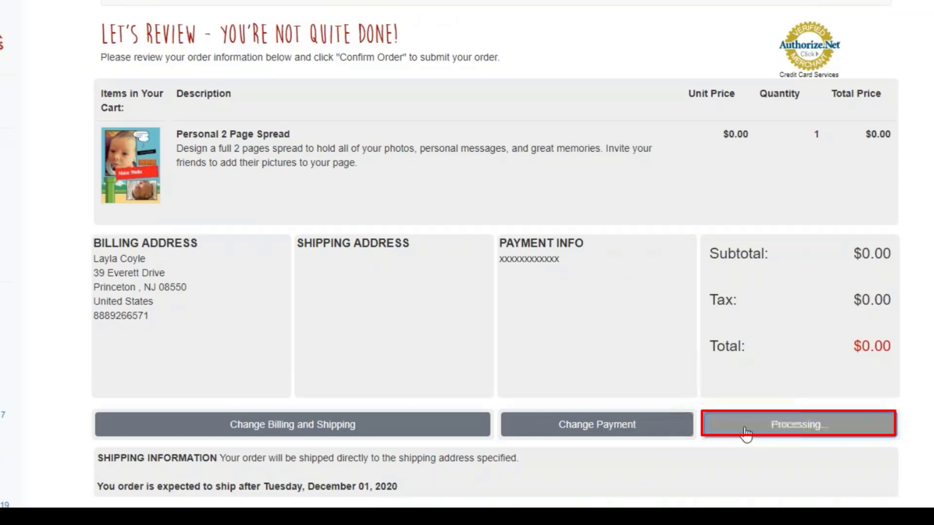